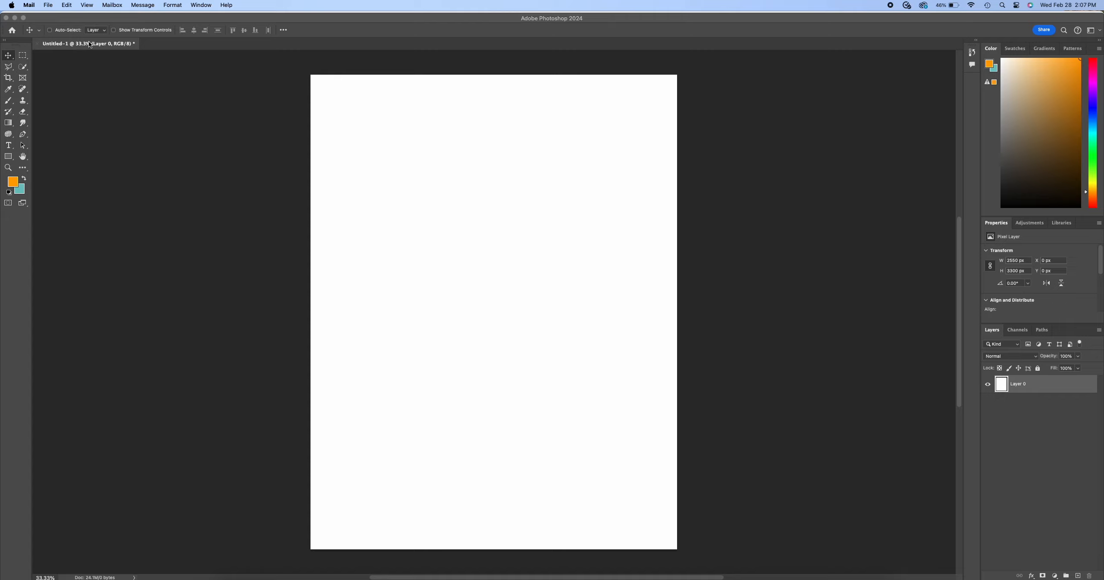
Place hendrix 2.jpg as a linked image on the blank page, and delete its layer
{"action": "left_click", "coordinate": [91, 69]}
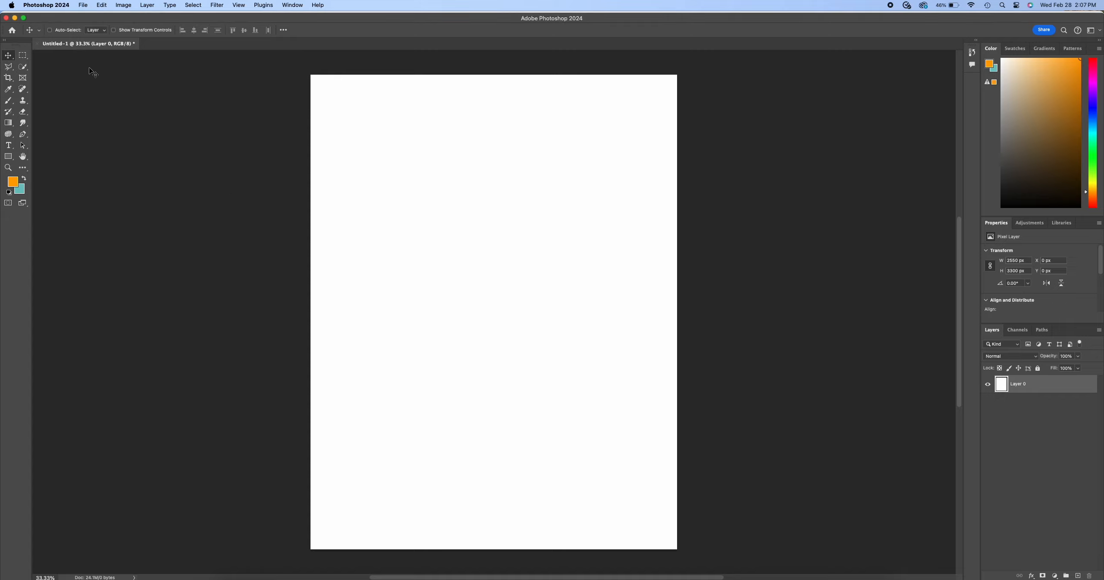
{"action": "left_click", "coordinate": [83, 5]}
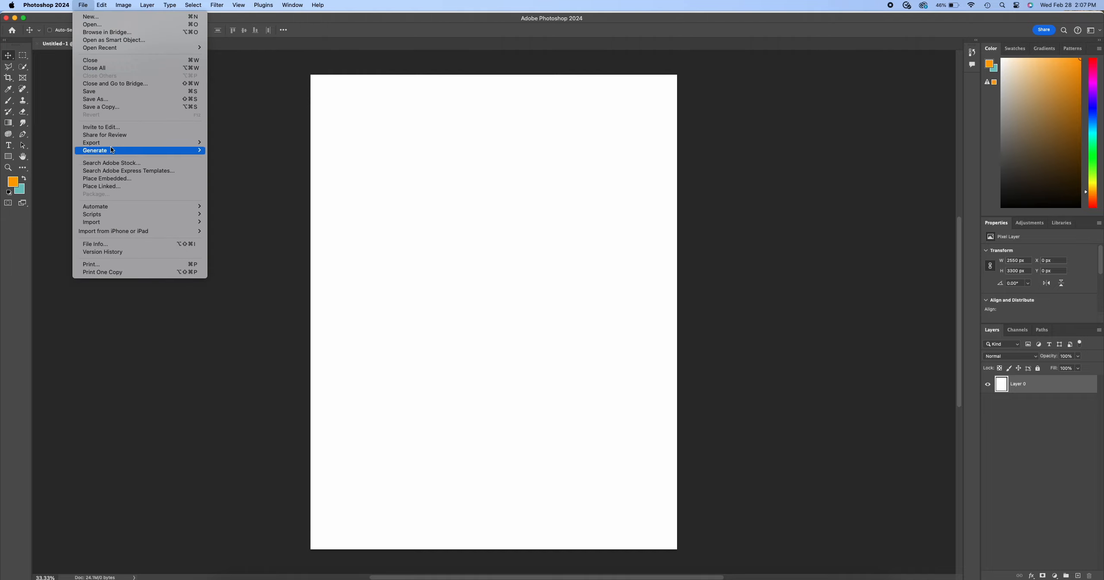
{"action": "left_click", "coordinate": [108, 189]}
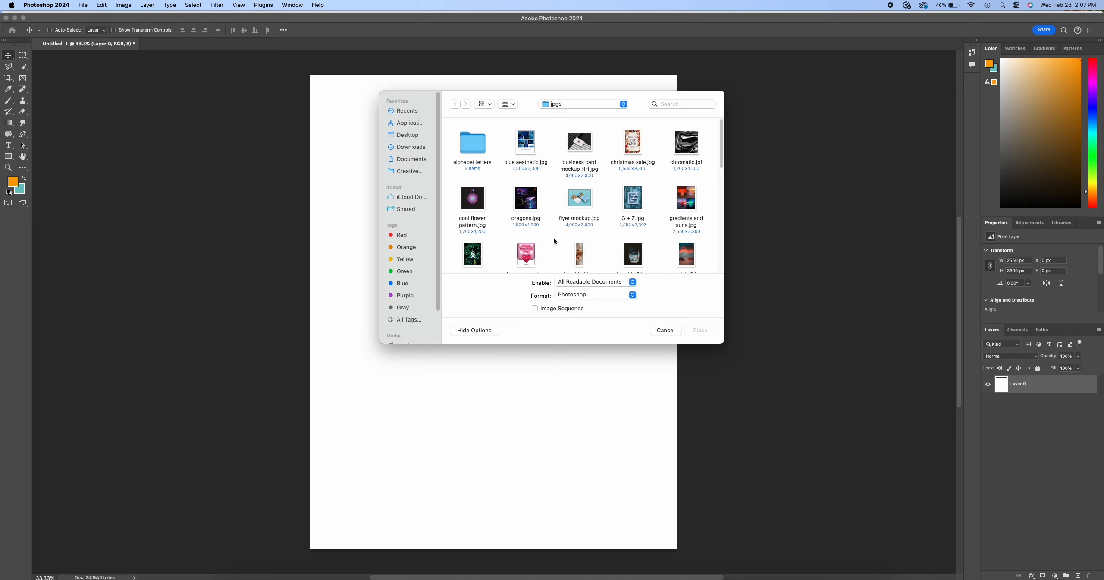
{"action": "scroll", "coordinate": [404, 273], "scroll_direction": "down", "scroll_amount": 3}
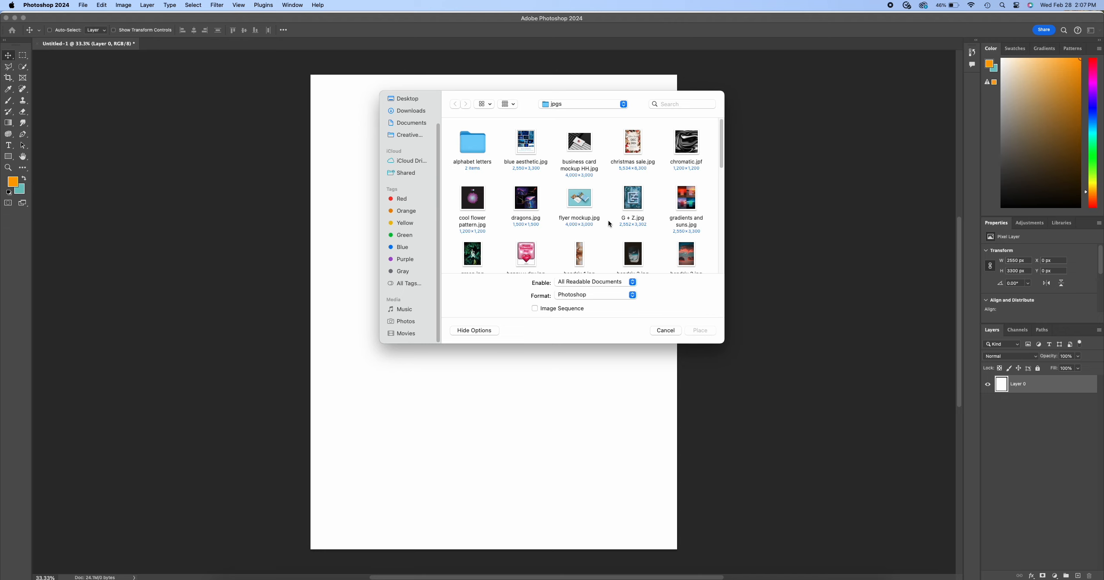
{"action": "scroll", "coordinate": [609, 227], "scroll_direction": "down", "scroll_amount": 2}
{"action": "scroll", "coordinate": [611, 227], "scroll_direction": "down", "scroll_amount": 3}
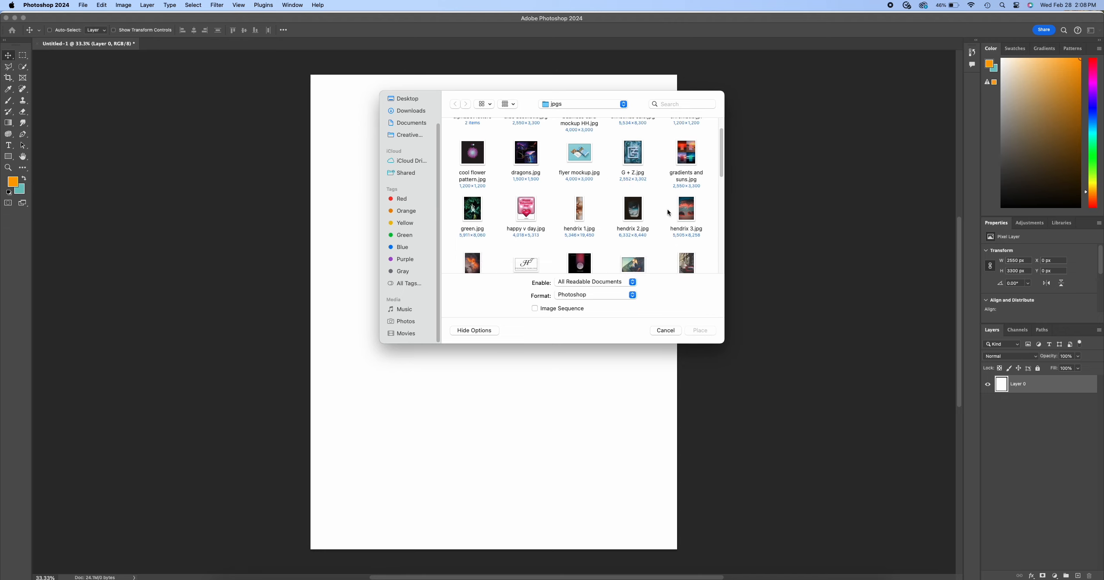
{"action": "left_click", "coordinate": [647, 209]}
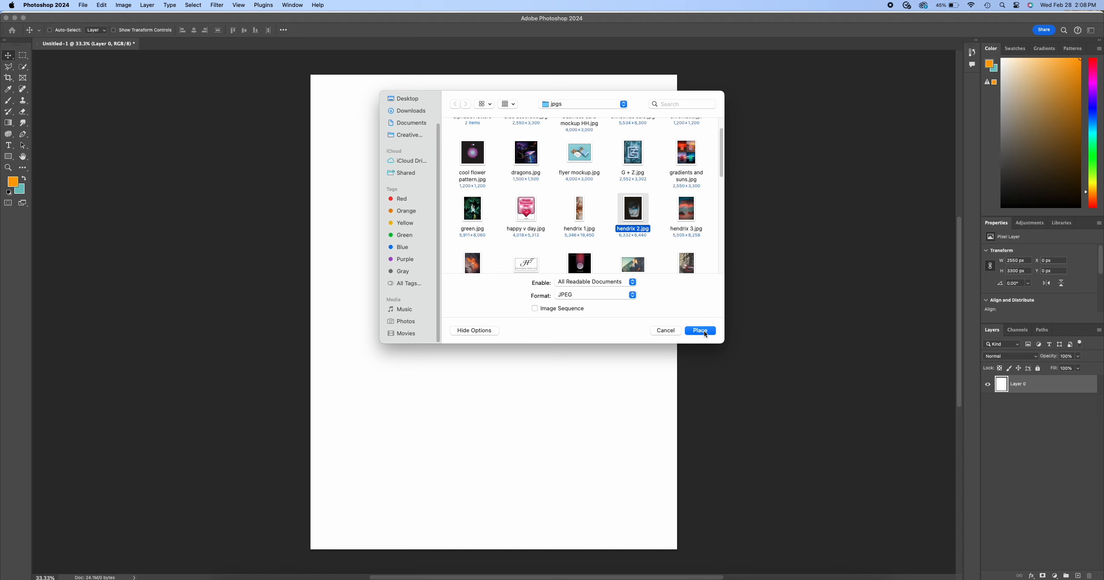
{"action": "left_click", "coordinate": [701, 330]}
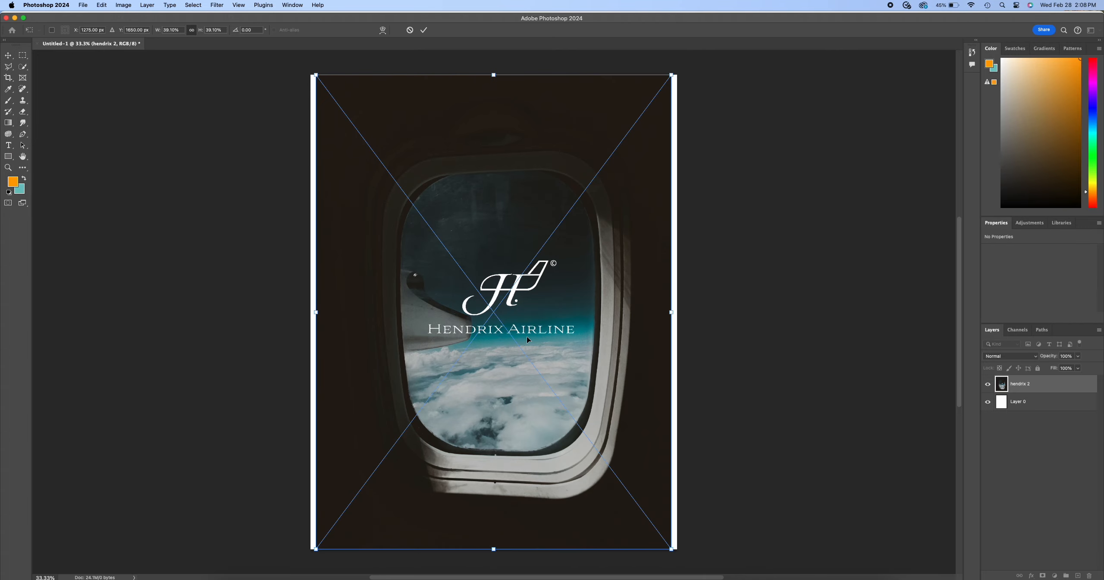
{"action": "key", "text": "Return"}
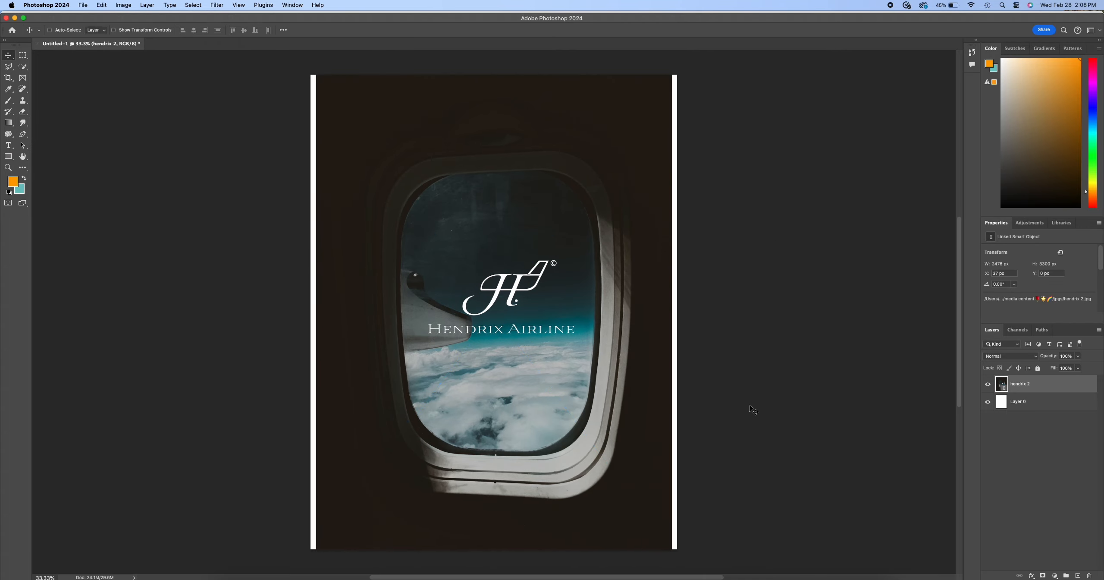
{"action": "left_click_drag", "start_coordinate": [775, 321], "coordinate": [796, 316]}
{"action": "key", "text": "BackSpace"}
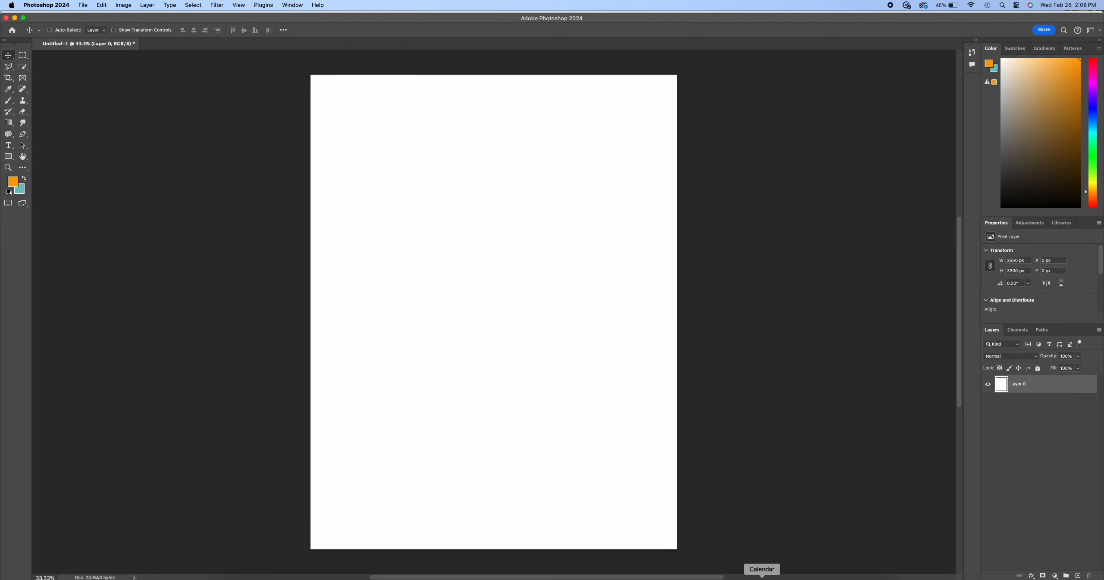
Place michelle logo 4.jpg on the page from the jpgs folder in Finder and commit the placement
{"action": "left_click", "coordinate": [263, 577]}
{"action": "double_click", "coordinate": [295, 71]}
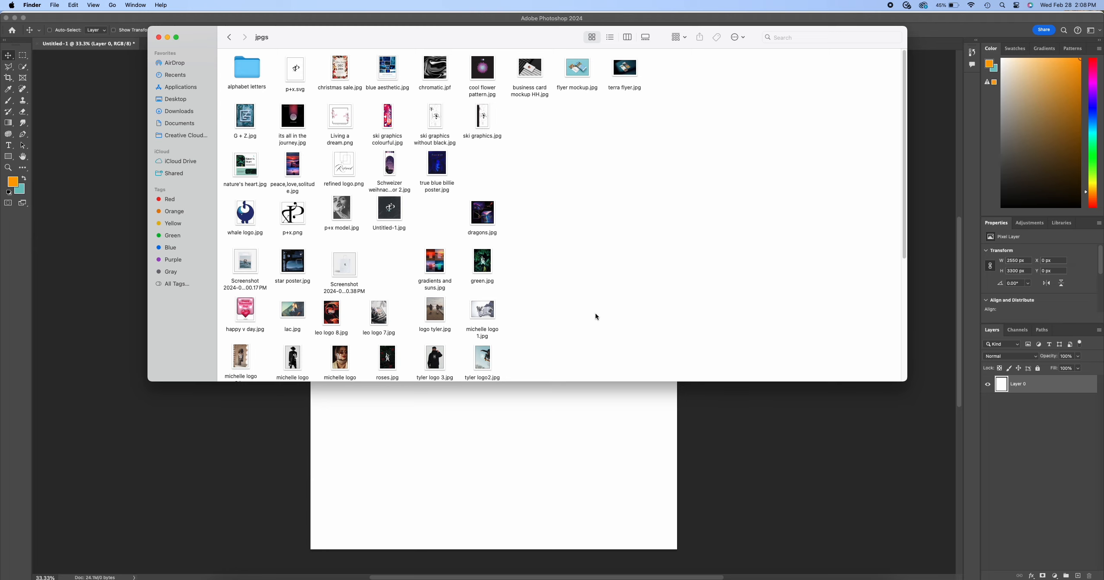
{"action": "scroll", "coordinate": [454, 318], "scroll_direction": "down", "scroll_amount": 1}
{"action": "left_click", "coordinate": [341, 358]}
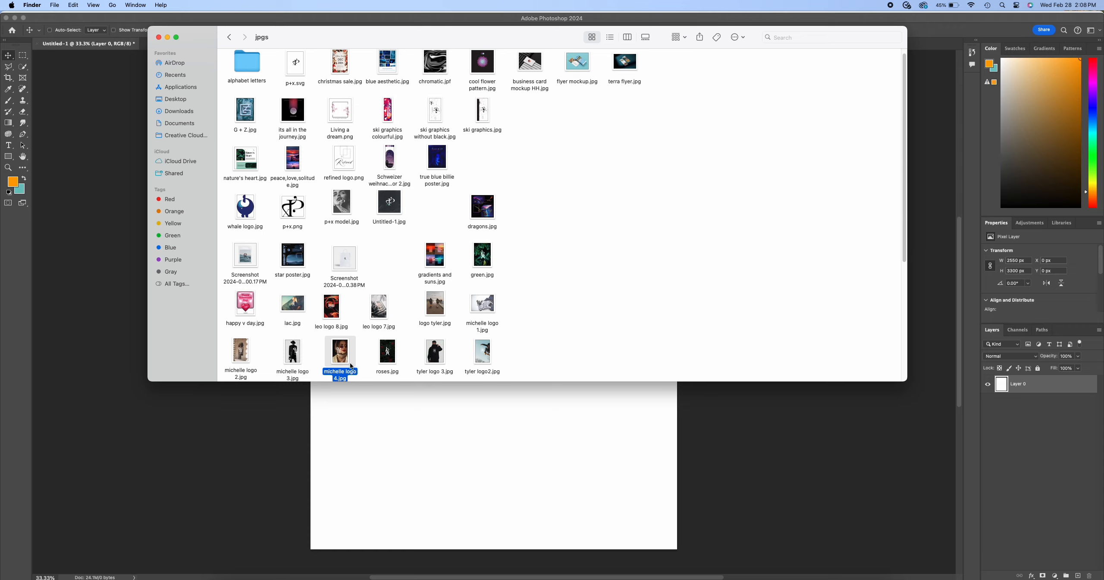
{"action": "left_click_drag", "start_coordinate": [474, 463], "coordinate": [475, 463]}
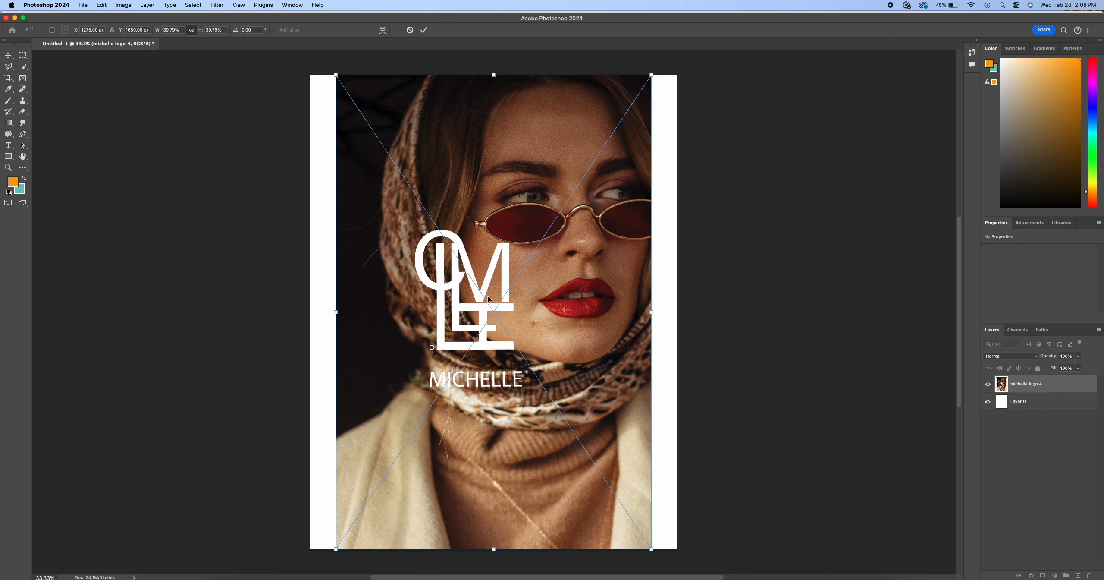
{"action": "key", "text": "Return"}
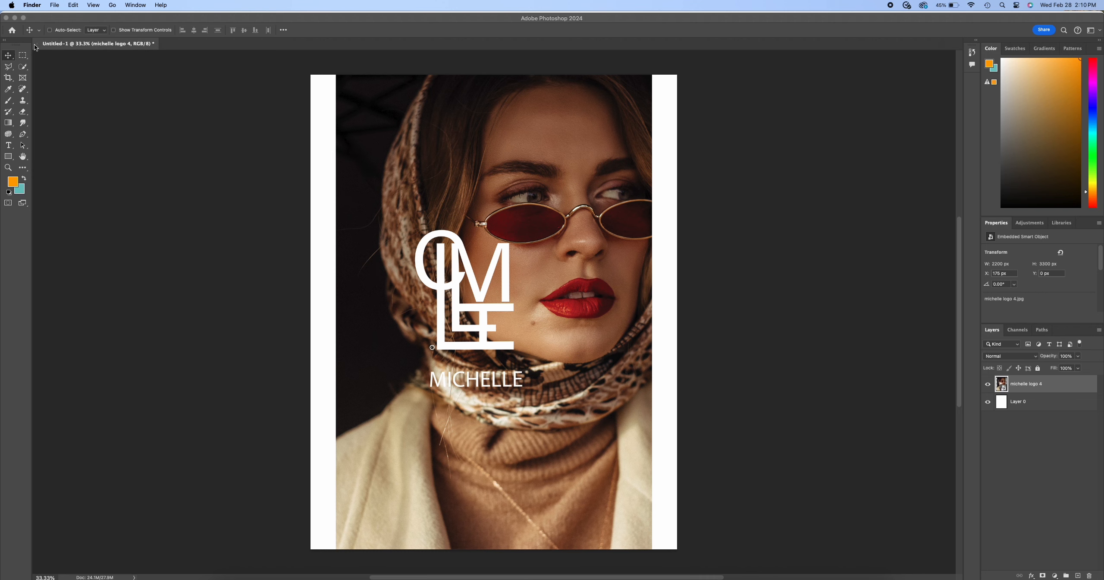
Move the placed portrait slightly to the right, to about X 215 px
{"action": "left_click", "coordinate": [7, 43]}
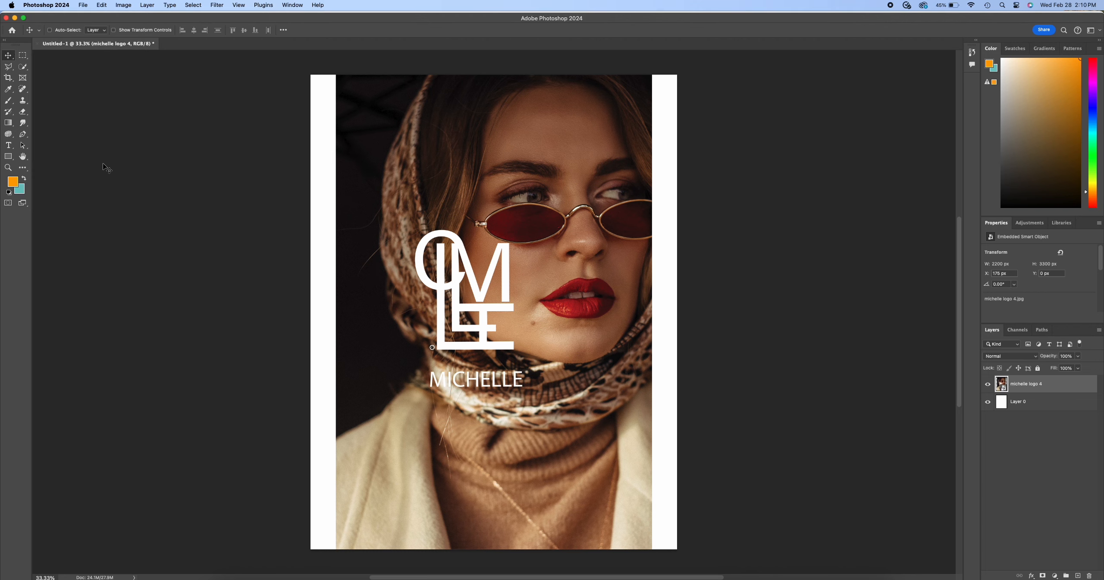
{"action": "left_click", "coordinate": [4, 40]}
{"action": "mouse_move", "coordinate": [496, 256]}
{"action": "left_mouse_down"}
{"action": "mouse_move", "coordinate": [604, 257]}
{"action": "mouse_move", "coordinate": [381, 257]}
{"action": "mouse_move", "coordinate": [513, 257]}
{"action": "mouse_move", "coordinate": [469, 257]}
{"action": "mouse_move", "coordinate": [502, 257]}
{"action": "left_mouse_up"}
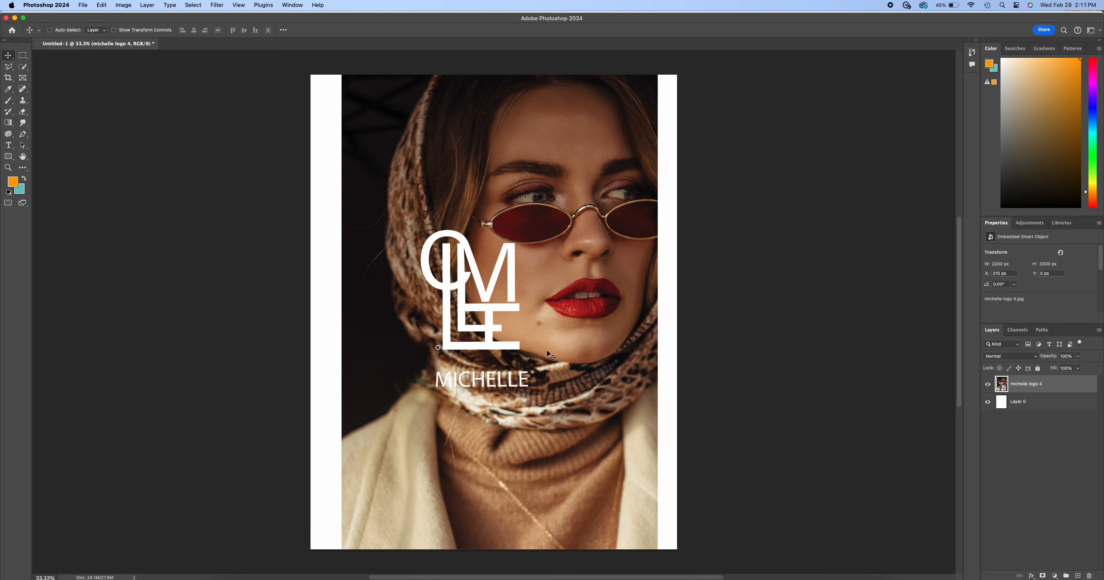
Scale the portrait down proportionally with Free Transform to about 2154 × 3230 px, discarding a trial squeeze of its width
{"action": "left_click", "coordinate": [102, 5]}
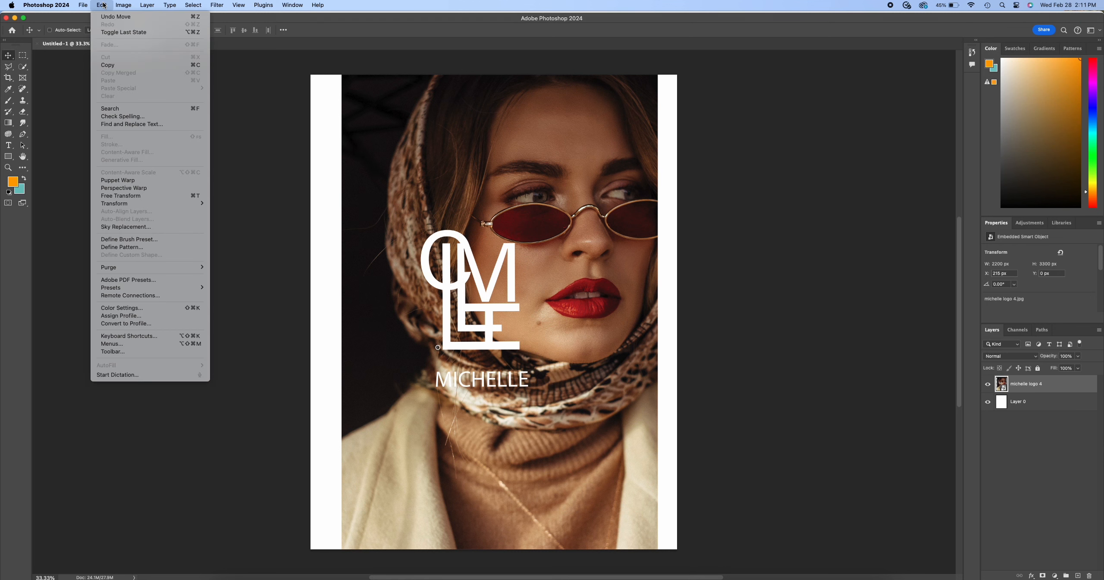
{"action": "left_click", "coordinate": [160, 196]}
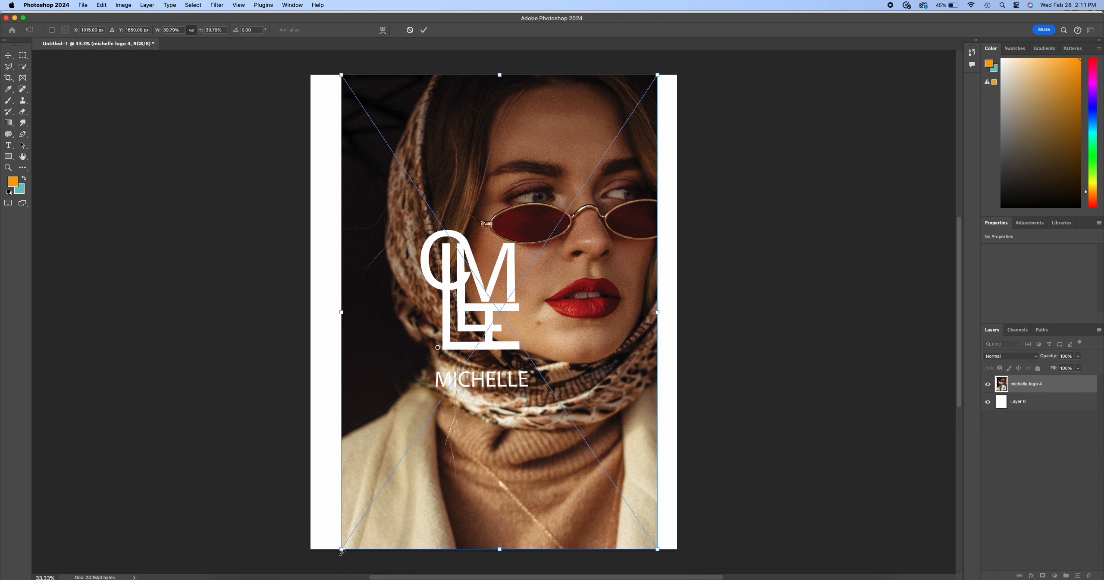
{"action": "left_click_drag", "start_coordinate": [342, 548], "coordinate": [376, 555]}
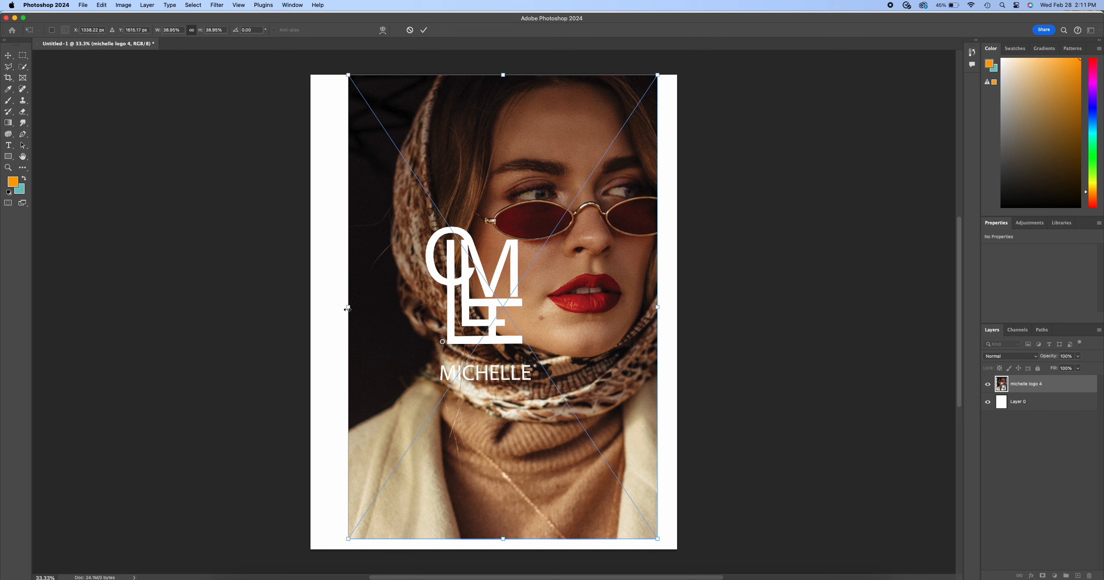
{"action": "left_click_drag", "start_coordinate": [348, 308], "coordinate": [385, 317]}
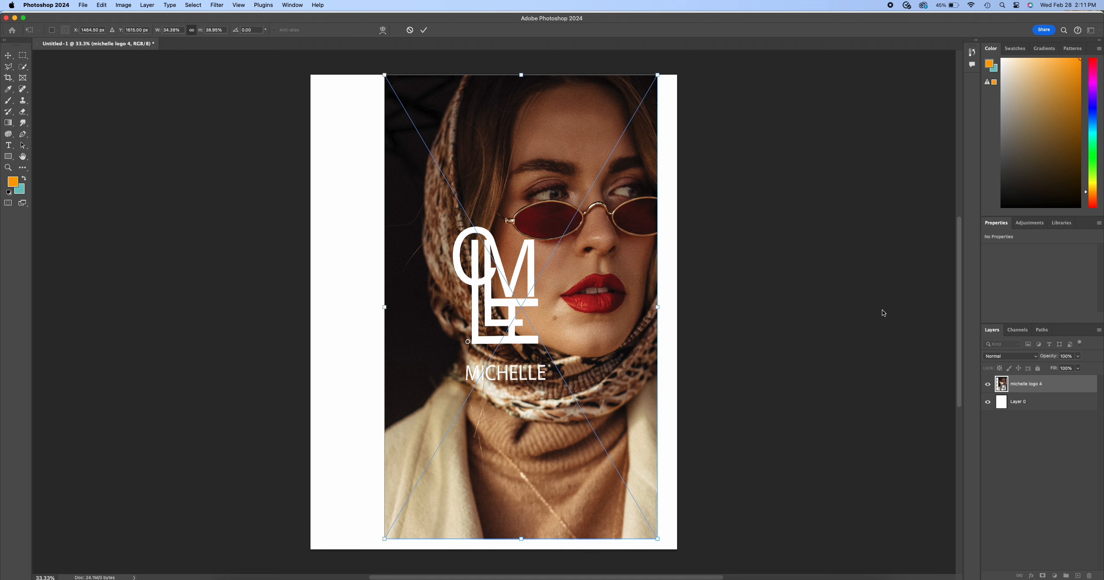
{"action": "key", "text": "Escape"}
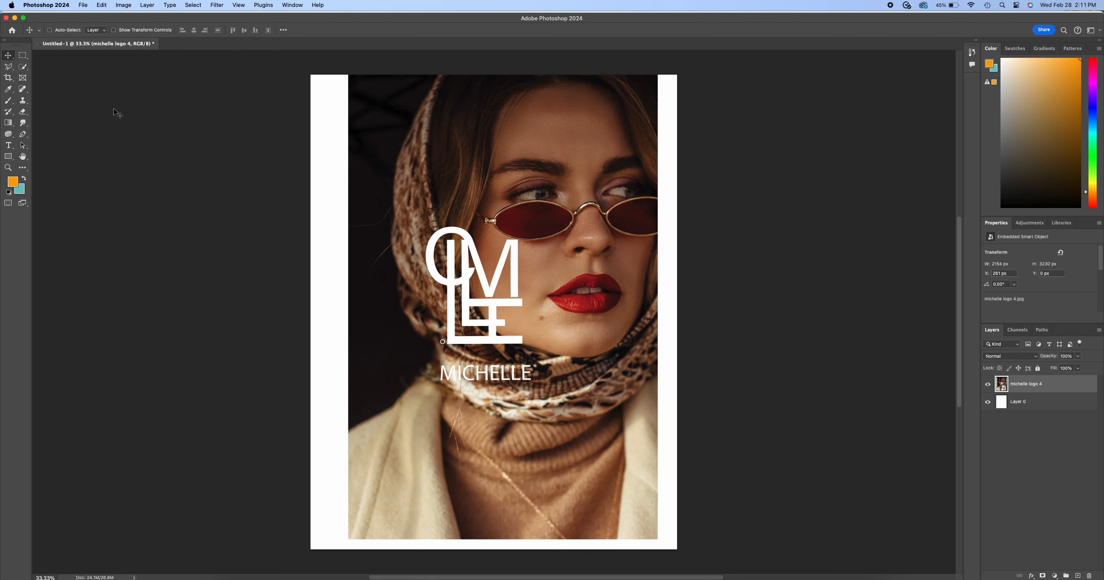
Select a rectangle about 1924 px wide over the portrait's forehead and eyes, and copy it to a new layer
{"action": "left_click", "coordinate": [23, 55]}
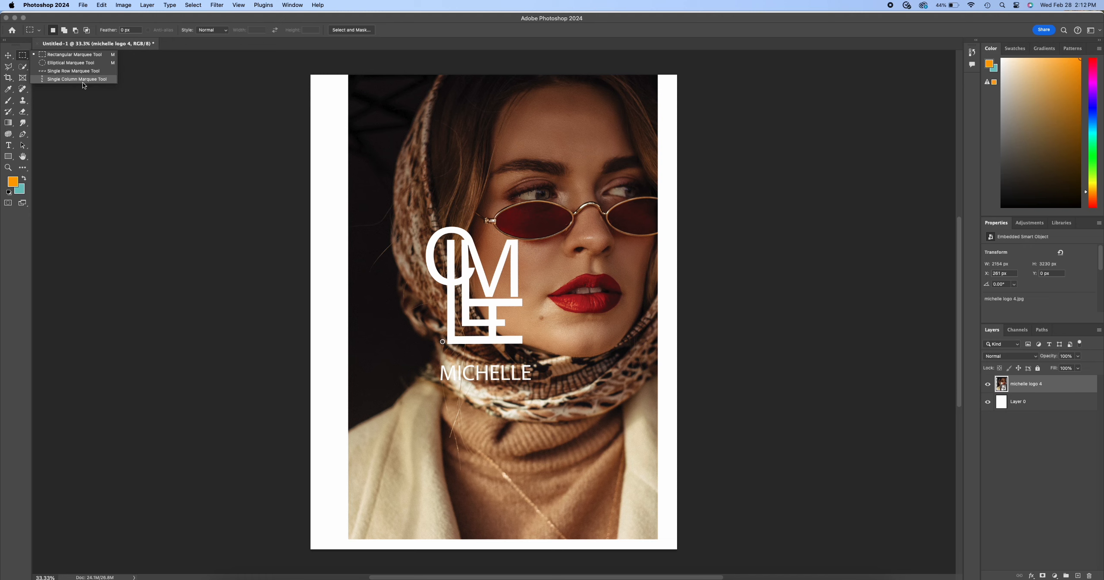
{"action": "left_click", "coordinate": [24, 56]}
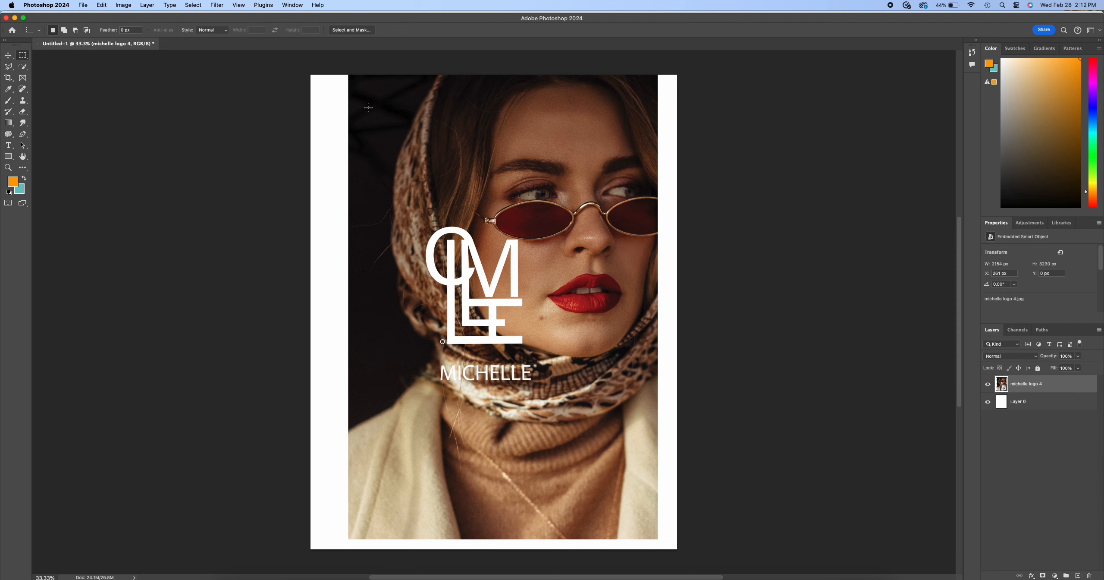
{"action": "left_click_drag", "start_coordinate": [364, 106], "coordinate": [641, 222]}
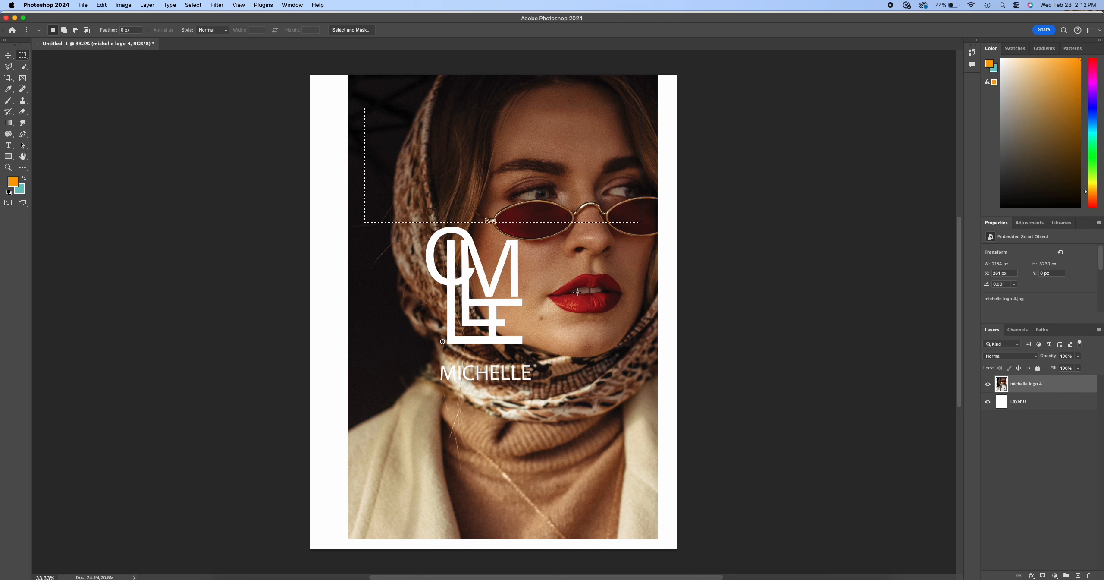
{"action": "right_click", "coordinate": [467, 148]}
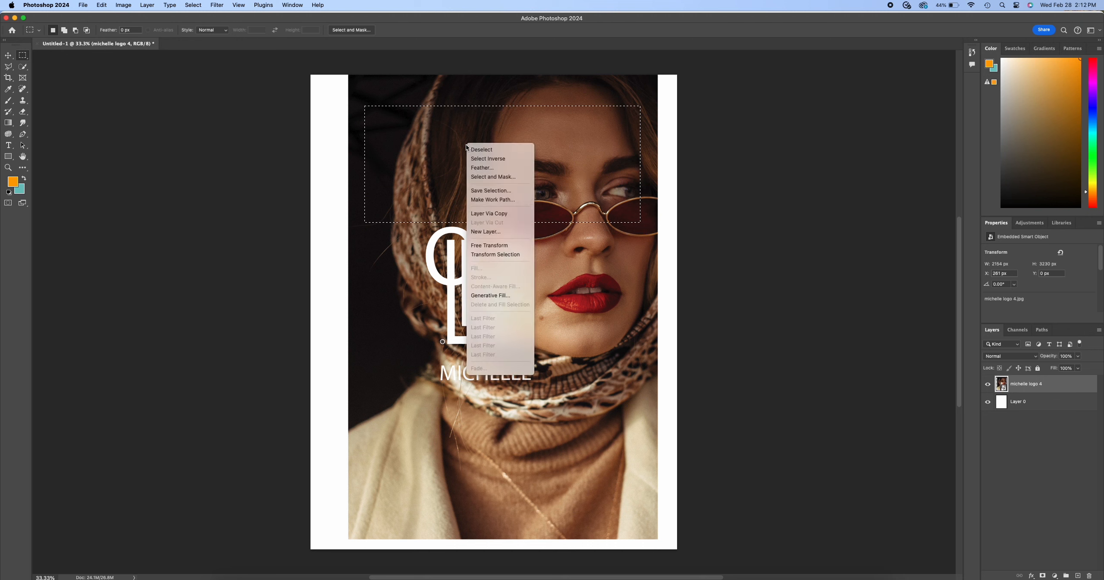
{"action": "left_click", "coordinate": [496, 215]}
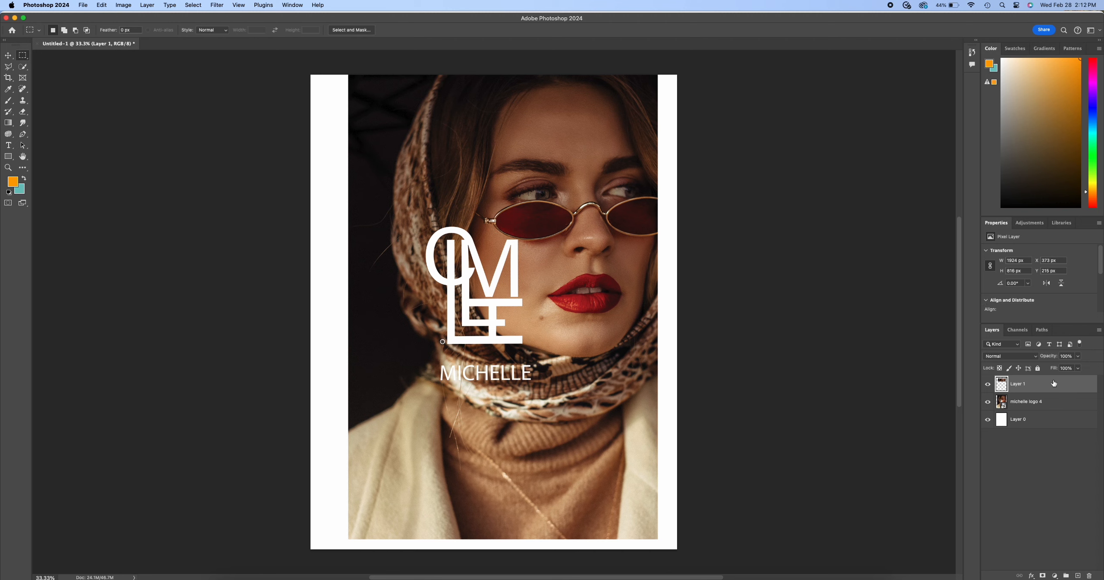
Toggle the visibility of the michelle logo 4 layer to examine the copied strip on its own
{"action": "left_click", "coordinate": [988, 402]}
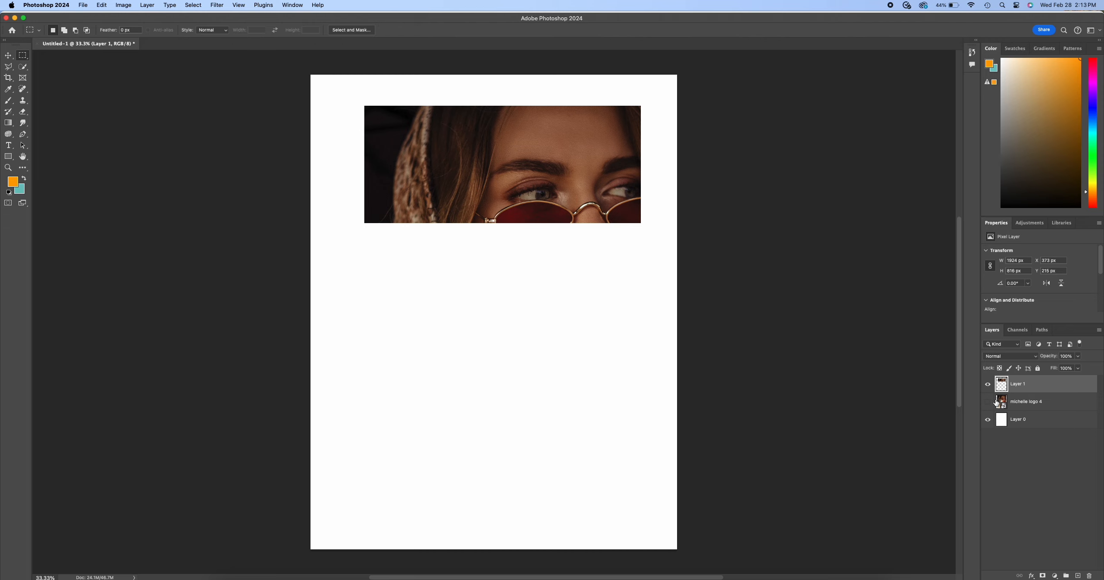
{"action": "left_click", "coordinate": [988, 402]}
{"action": "left_click", "coordinate": [989, 402]}
Outline the cream coat's lapel and shoulder below the scarf with the Polygonal Lasso, and clear the selection
{"action": "left_click", "coordinate": [8, 67]}
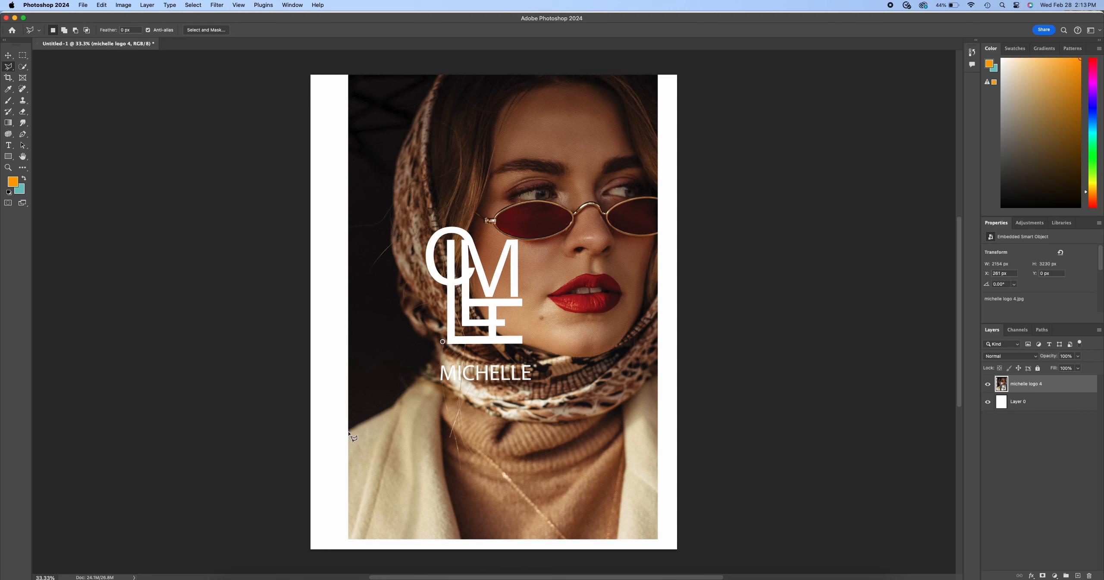
{"action": "left_click", "coordinate": [380, 419]}
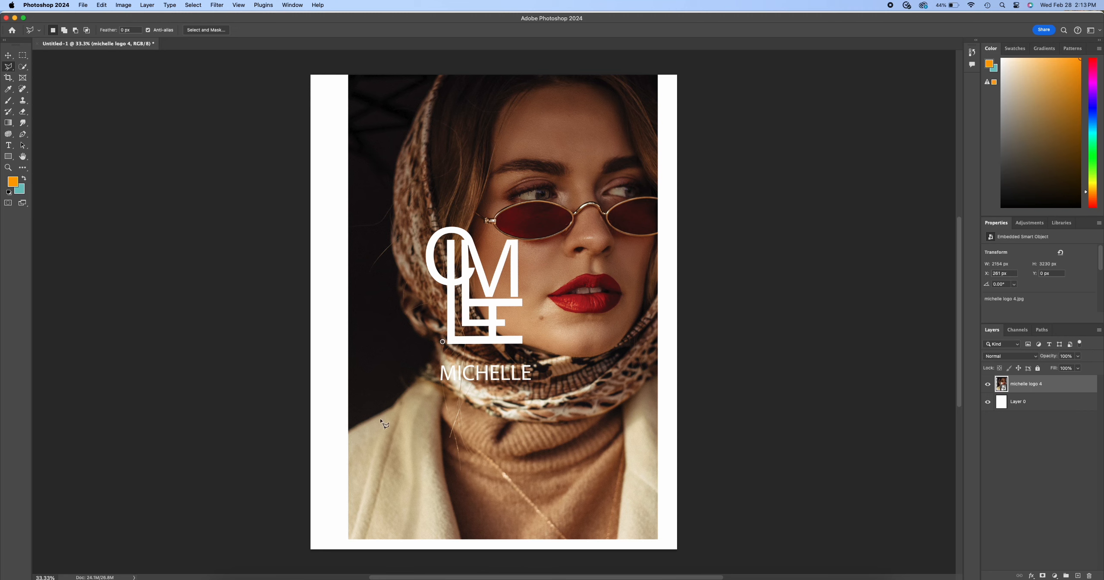
{"action": "left_click", "coordinate": [349, 431]}
{"action": "left_click", "coordinate": [348, 539]}
{"action": "left_click", "coordinate": [461, 539]}
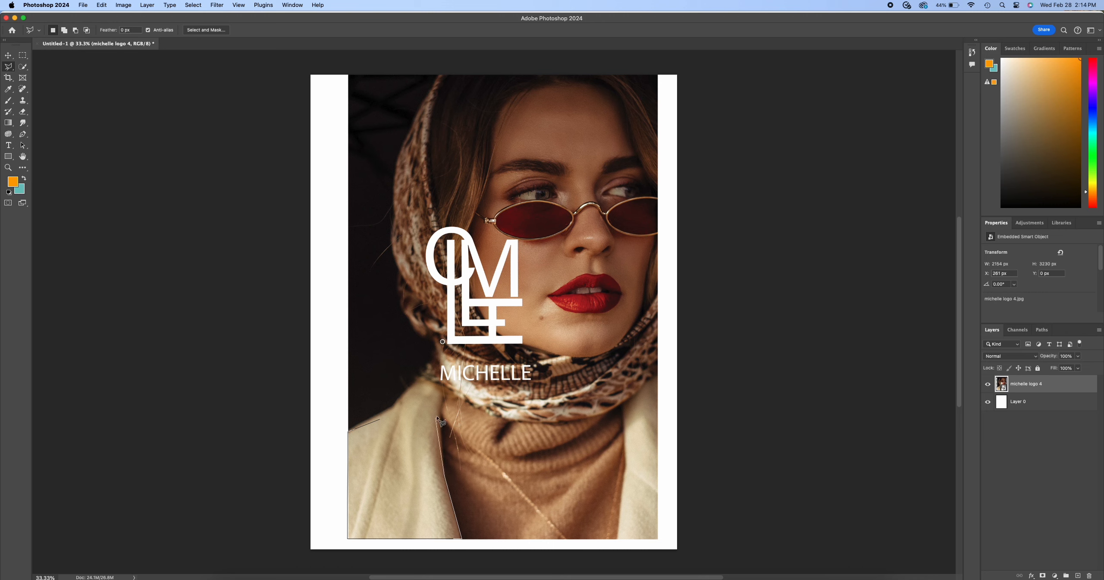
{"action": "left_click", "coordinate": [444, 475]}
{"action": "scroll", "coordinate": [449, 483], "scroll_direction": "down", "scroll_amount": 1}
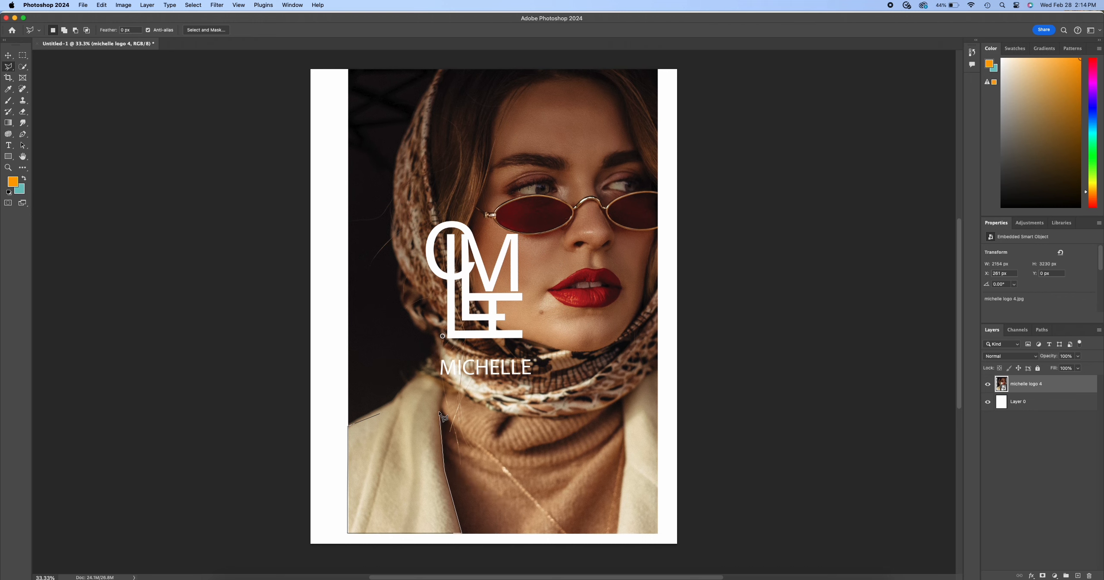
{"action": "left_click", "coordinate": [439, 412]}
{"action": "left_click", "coordinate": [450, 383]}
{"action": "left_click", "coordinate": [422, 371]}
{"action": "double_click", "coordinate": [392, 404]}
{"action": "right_click", "coordinate": [405, 398]}
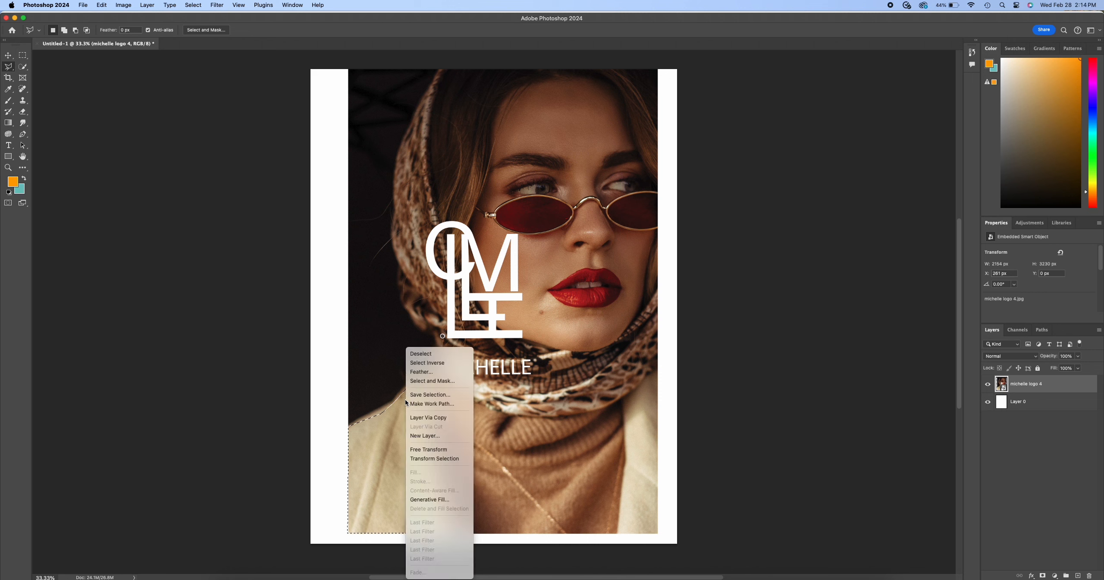
{"action": "left_click", "coordinate": [437, 354]}
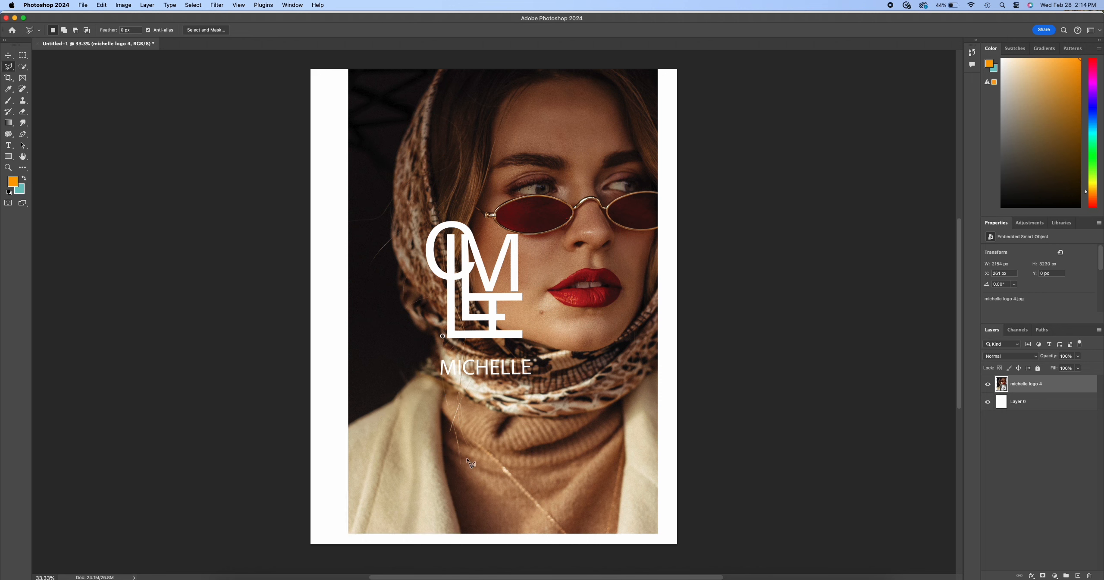
Try the Quick Selection tool on the sunglasses lens and the red lips, and clear the selection
{"action": "left_click", "coordinate": [24, 68]}
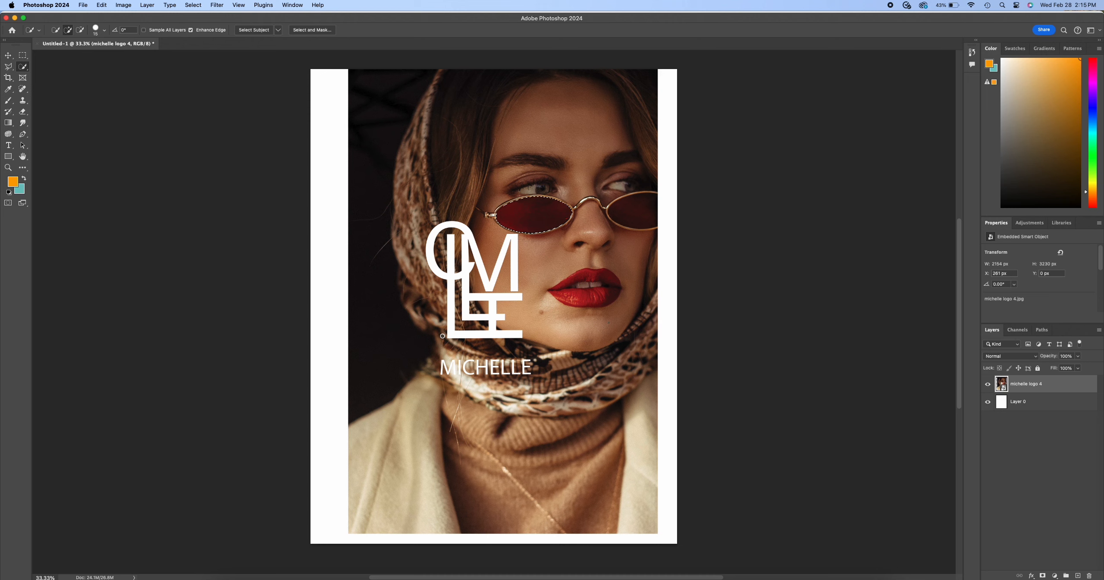
{"action": "left_click_drag", "start_coordinate": [572, 298], "coordinate": [586, 300]}
{"action": "right_click", "coordinate": [574, 299]}
{"action": "left_click", "coordinate": [587, 303]}
Sample the red of the lips with the Eyedropper as the foreground colour
{"action": "key", "text": "i"}
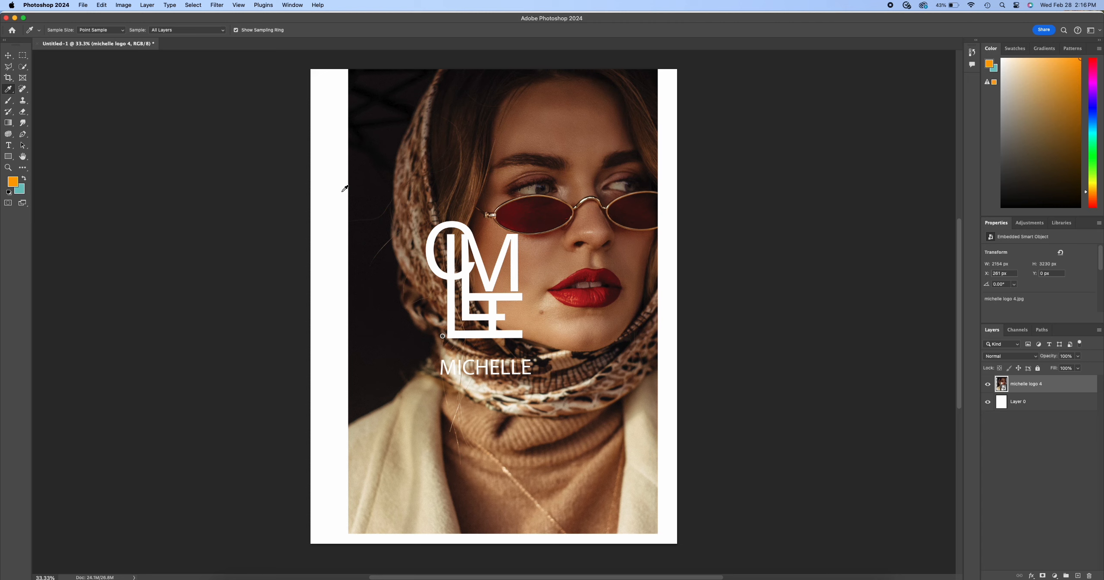
{"action": "left_click", "coordinate": [576, 289]}
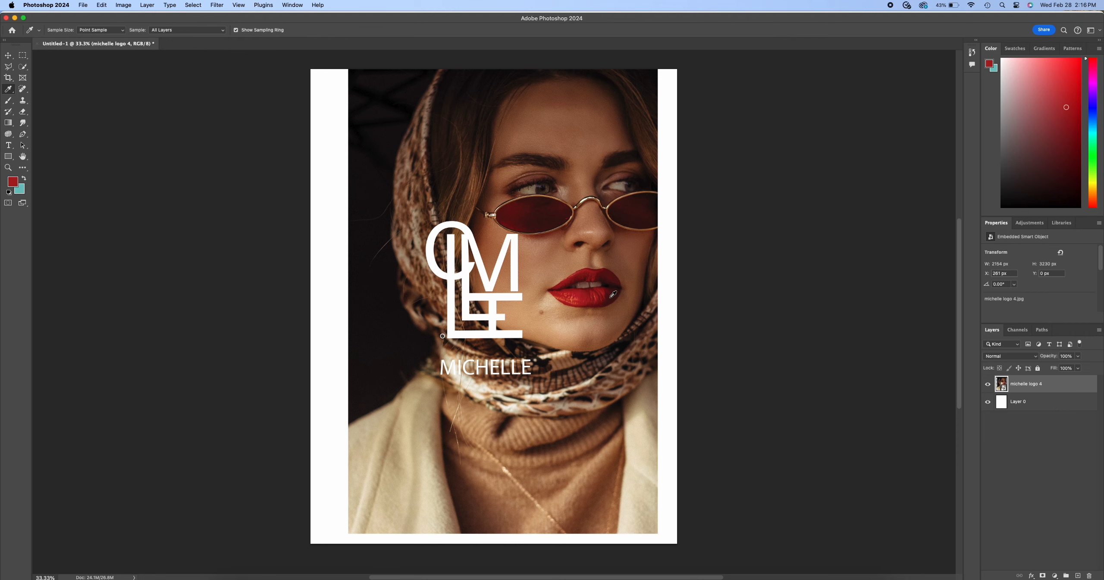
Sample a darker red near the outer corner of the lips with the Eyedropper as the foreground colour
{"action": "mouse_move", "coordinate": [614, 290]}
{"action": "left_mouse_down"}
{"action": "mouse_move", "coordinate": [576, 290]}
{"action": "mouse_move", "coordinate": [607, 288]}
{"action": "left_mouse_up"}
Switch to the Spot Healing Brush and shrink its tip to a small dot well under 200 px
{"action": "key", "text": "j"}
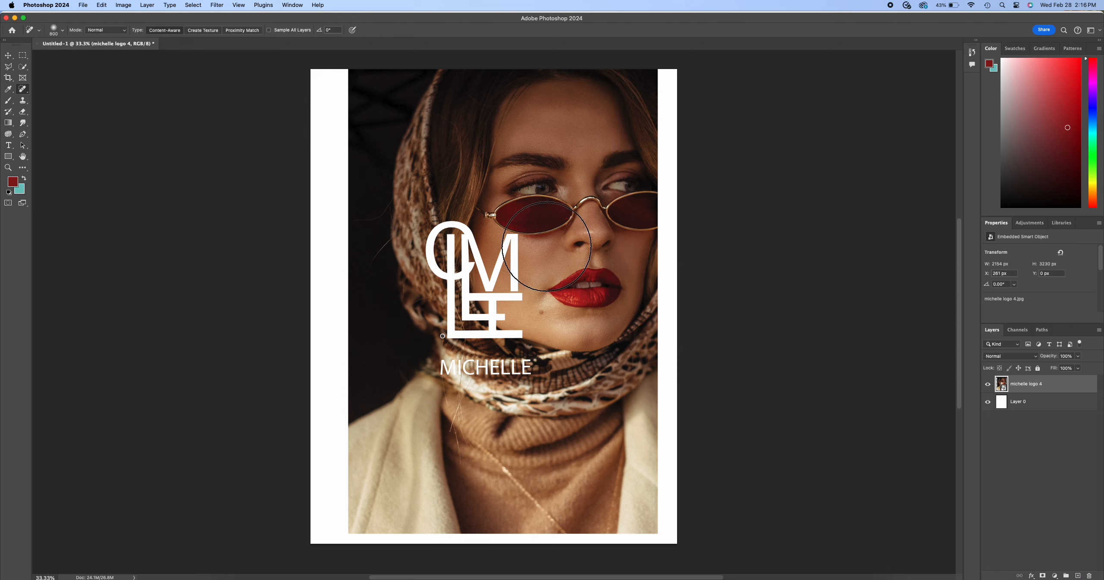
{"action": "key", "text": "bracketleft"}
{"action": "key", "text": "bracketleft"}
{"action": "key", "text": "bracketleft"}
{"action": "key", "text": "bracketleft"}
{"action": "key", "text": "bracketleft"}
{"action": "key", "text": "bracketleft"}
{"action": "key", "text": "bracketleft"}
{"action": "key", "text": "bracketleft"}
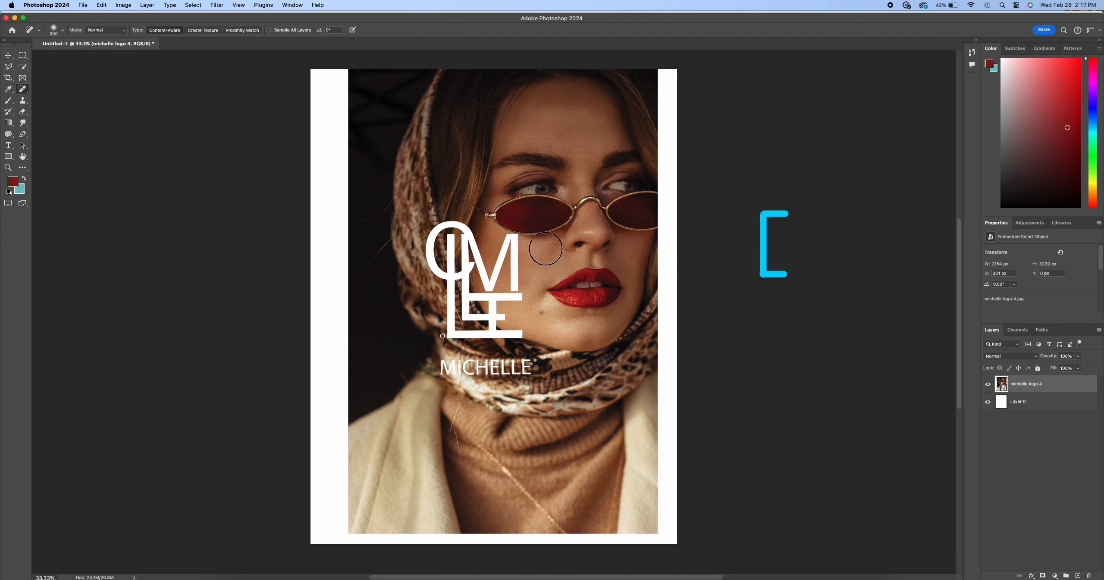
{"action": "key", "text": "bracketleft"}
{"action": "key", "text": "bracketleft"}
{"action": "key", "text": "bracketleft"}
{"action": "key", "text": "bracketleft"}
{"action": "key", "text": "bracketleft"}
{"action": "key", "text": "bracketleft"}
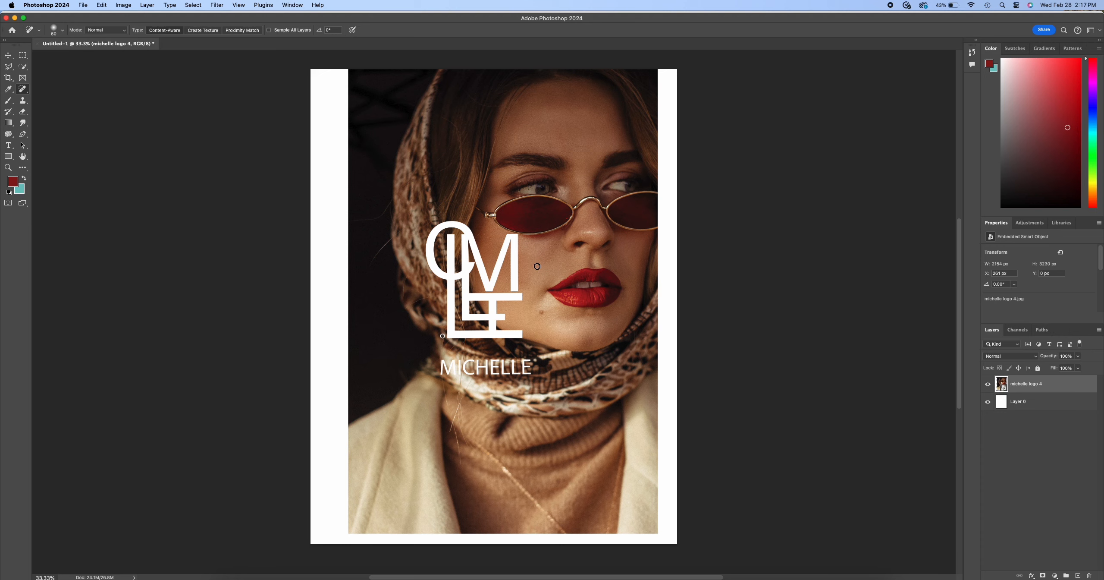
Enlarge the Spot Healing Brush tip to about 600 px
{"action": "key", "text": "bracketright"}
{"action": "key", "text": "bracketright"}
{"action": "key", "text": "bracketright"}
{"action": "key", "text": "bracketright"}
{"action": "key", "text": "bracketright"}
{"action": "key", "text": "bracketright"}
{"action": "key", "text": "bracketright"}
{"action": "key", "text": "bracketright"}
{"action": "key", "text": "bracketright"}
{"action": "key", "text": "bracketright"}
{"action": "key", "text": "bracketright"}
{"action": "key", "text": "bracketright"}
{"action": "key", "text": "bracketright"}
{"action": "key", "text": "bracketright"}
{"action": "key", "text": "bracketright"}
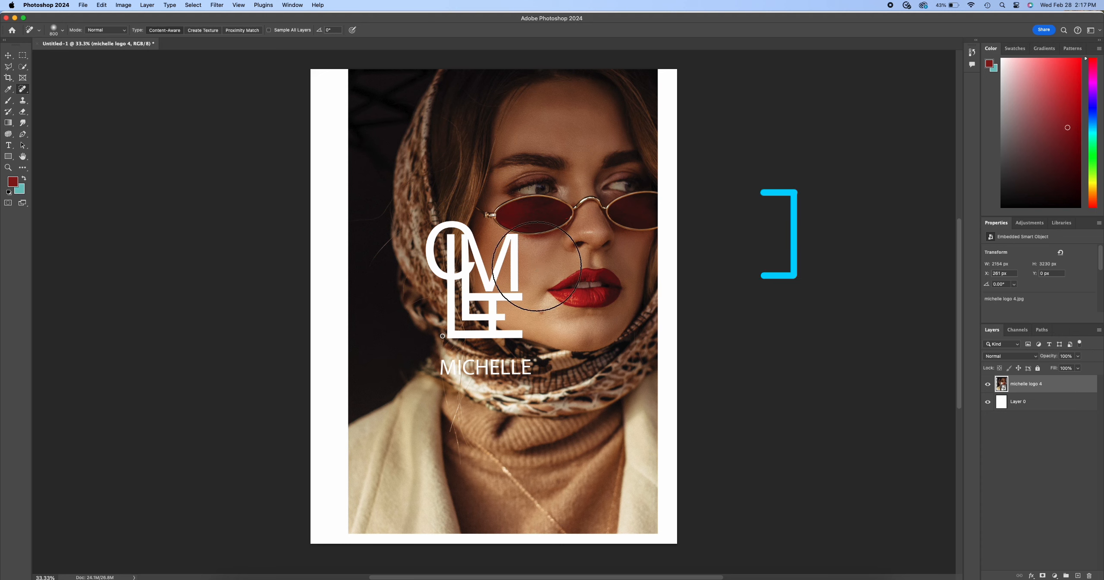
Reduce the Spot Healing Brush to 200 px and open its size, hardness and spacing settings
{"action": "key", "text": "bracketleft"}
{"action": "key", "text": "bracketleft"}
{"action": "key", "text": "bracketleft"}
{"action": "key", "text": "bracketleft"}
{"action": "key", "text": "bracketleft"}
{"action": "key", "text": "bracketleft"}
{"action": "key", "text": "bracketleft"}
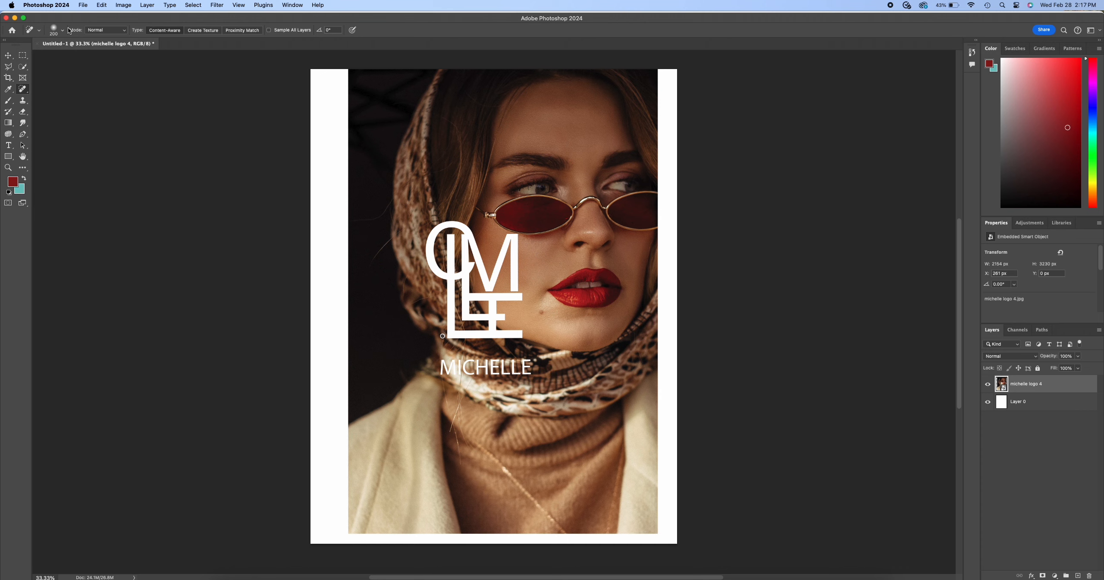
{"action": "left_click", "coordinate": [63, 30]}
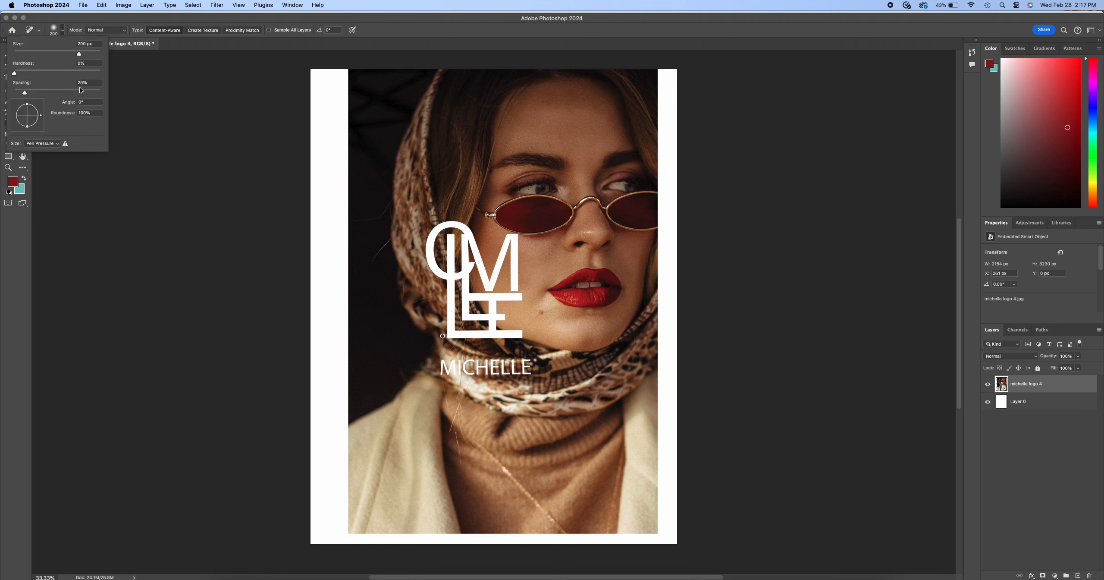
Rasterize the michelle logo 4 smart object and remove the mole below the lips with the Spot Healing Brush at 0% hardness
{"action": "left_click", "coordinate": [543, 311]}
{"action": "left_click", "coordinate": [570, 212]}
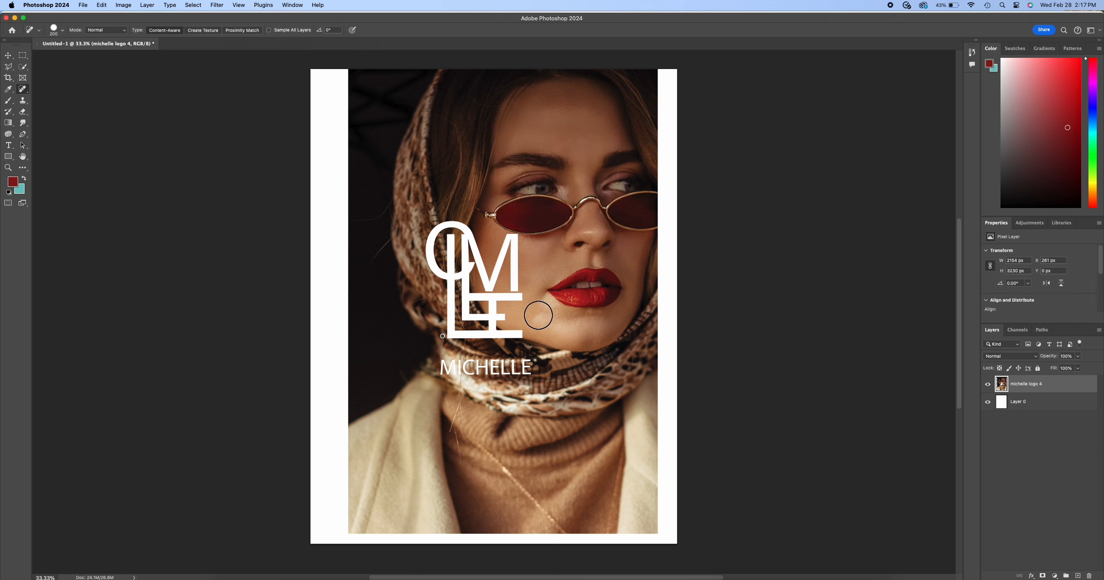
{"action": "left_click", "coordinate": [54, 29]}
{"action": "left_click_drag", "start_coordinate": [98, 74], "coordinate": [5, 74]}
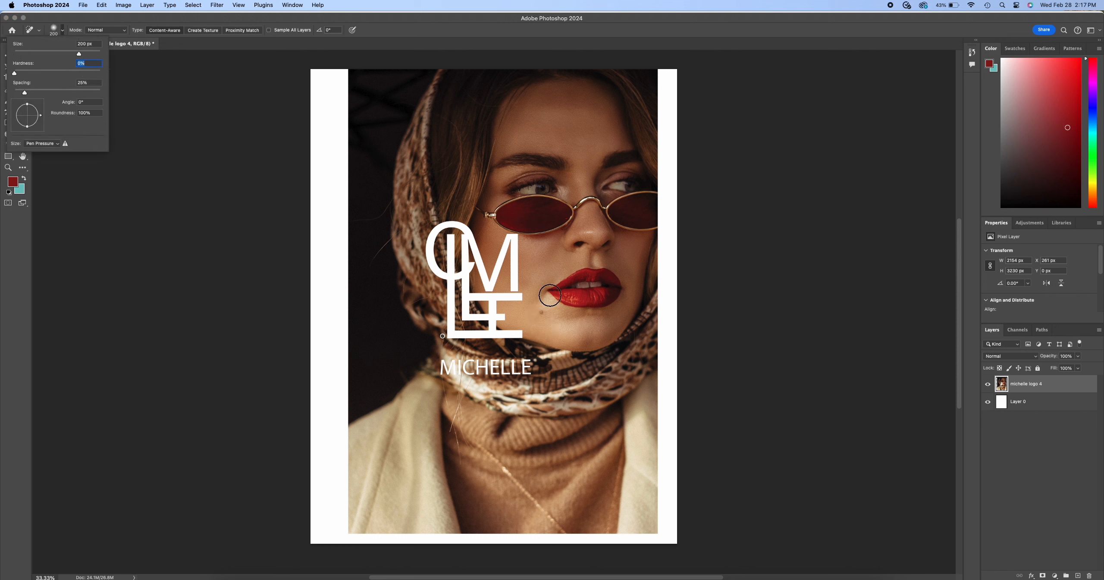
{"action": "left_click", "coordinate": [541, 314]}
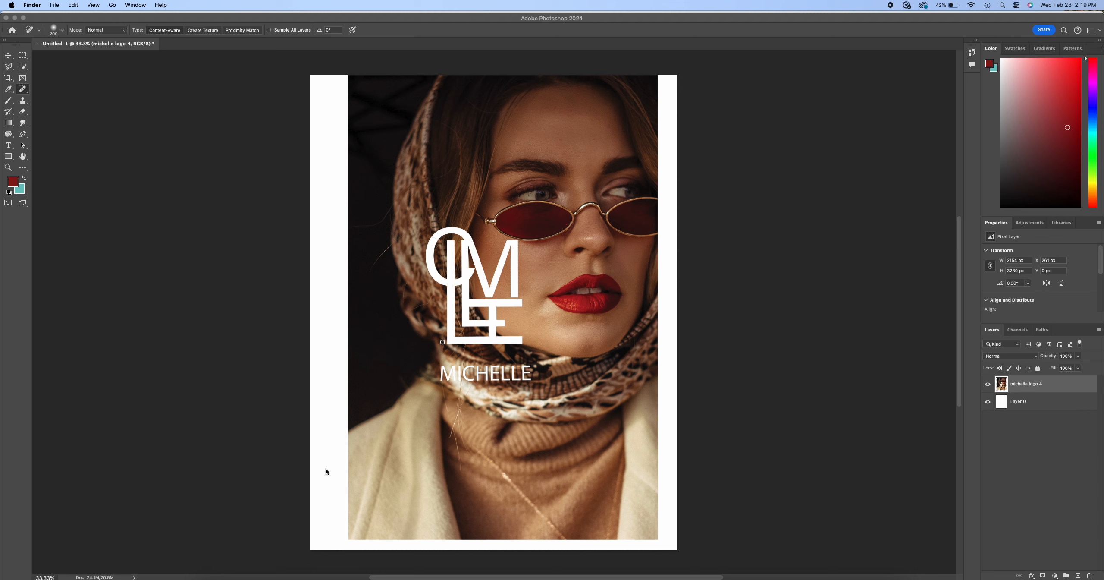
Draw a rectangular frame about 1180 px wide over the headscarf and hair with the Frame tool
{"action": "left_click", "coordinate": [22, 79]}
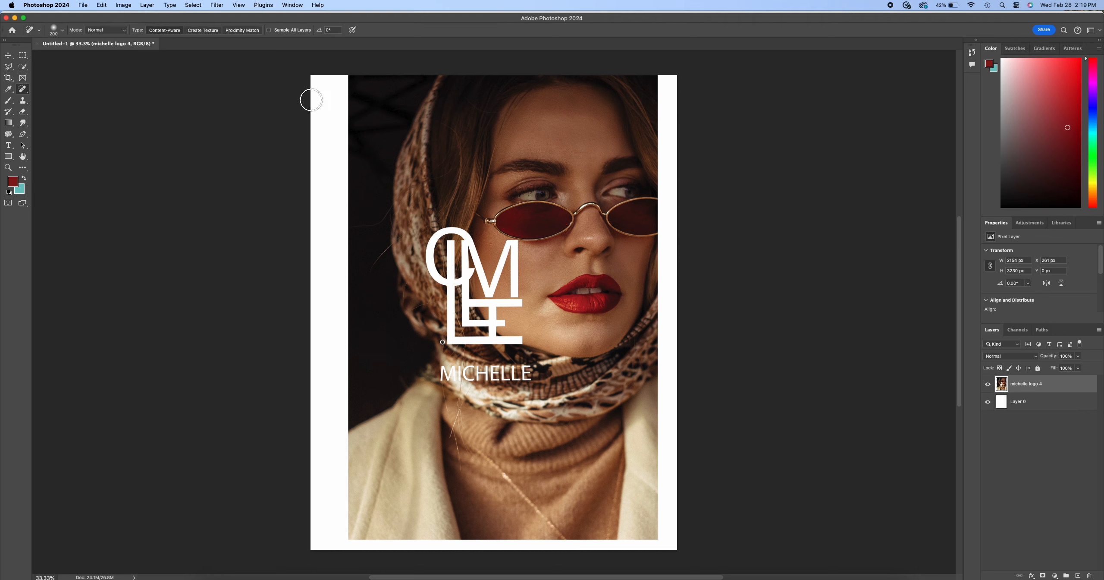
{"action": "left_click", "coordinate": [23, 78]}
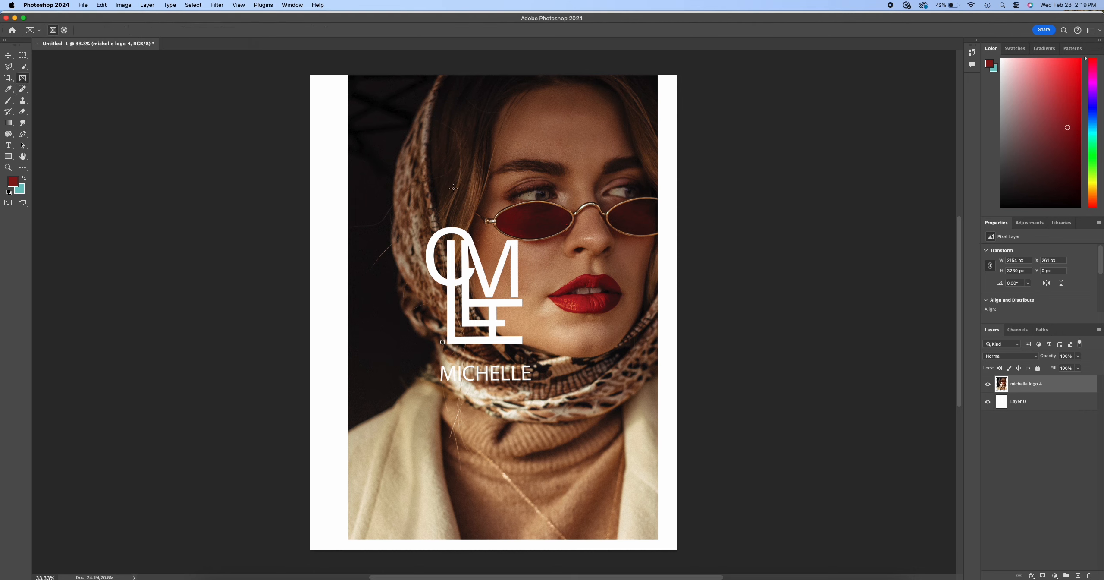
{"action": "left_click_drag", "start_coordinate": [370, 127], "coordinate": [540, 235]}
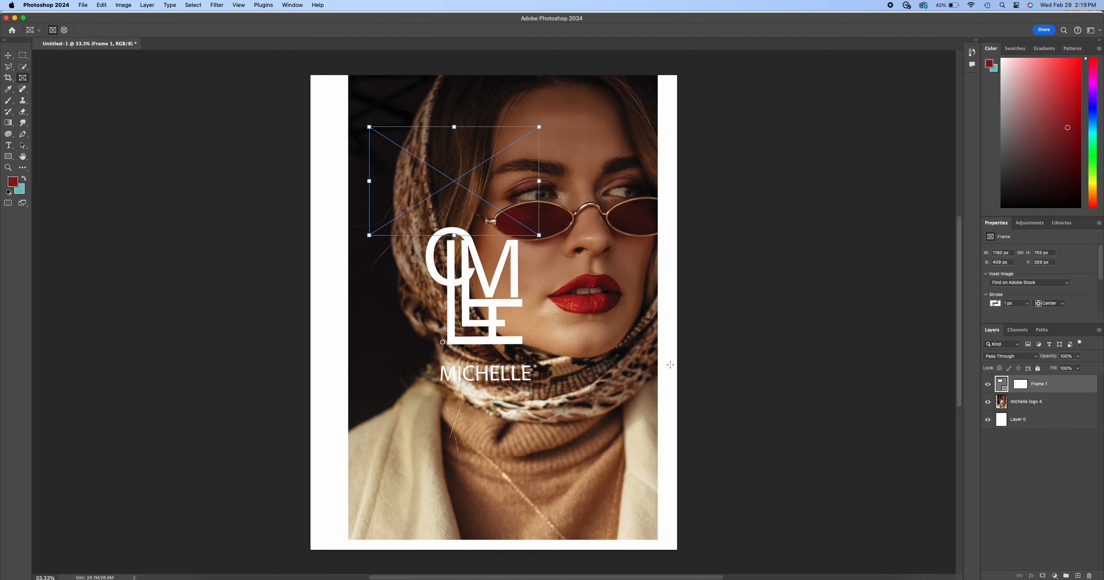
Fill the frame with the screenshot image of four sunset scenes from Finder, and delete the filled frame
{"action": "key", "text": "super+Tab"}
{"action": "left_click_drag", "start_coordinate": [632, 70], "coordinate": [496, 447]}
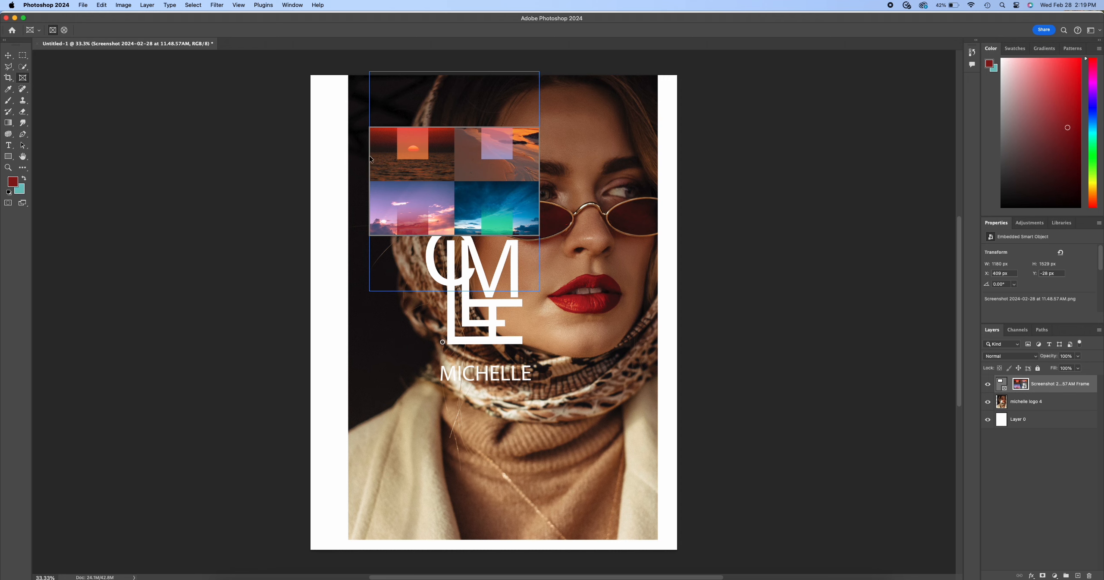
{"action": "key", "text": "v"}
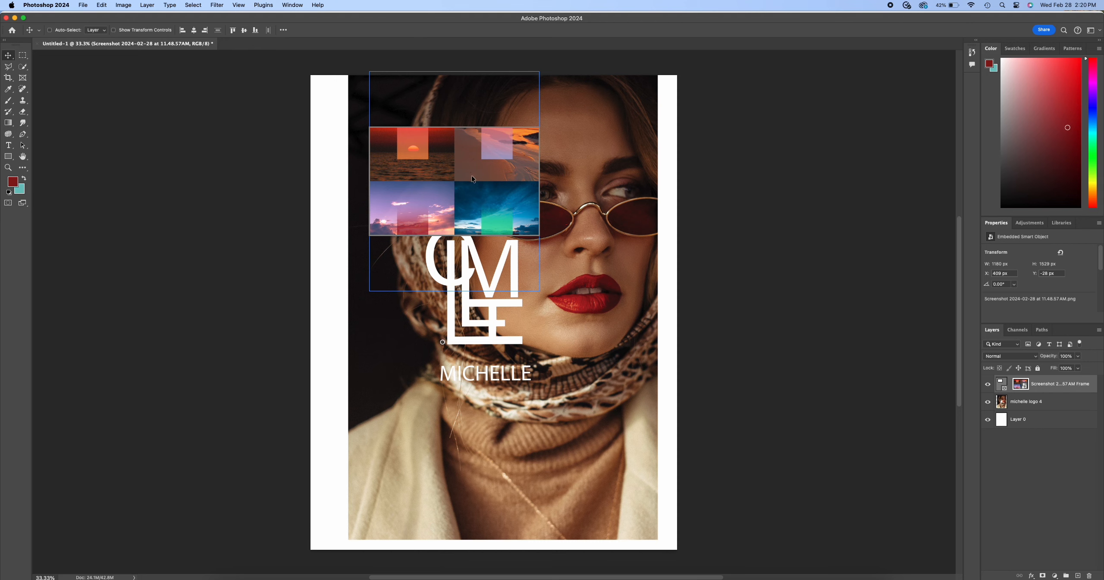
{"action": "key", "text": "Delete"}
Try cropping the canvas to the area with the MICHELLE lettering, scarf and sweater, and undo the crop
{"action": "left_click", "coordinate": [8, 77]}
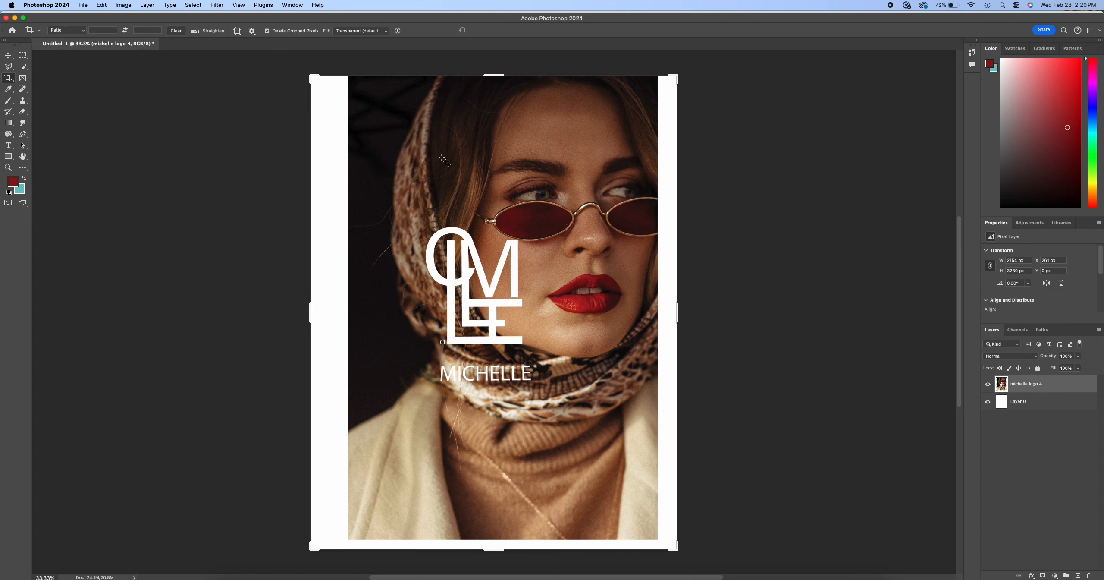
{"action": "left_click_drag", "start_coordinate": [488, 73], "coordinate": [373, 315]}
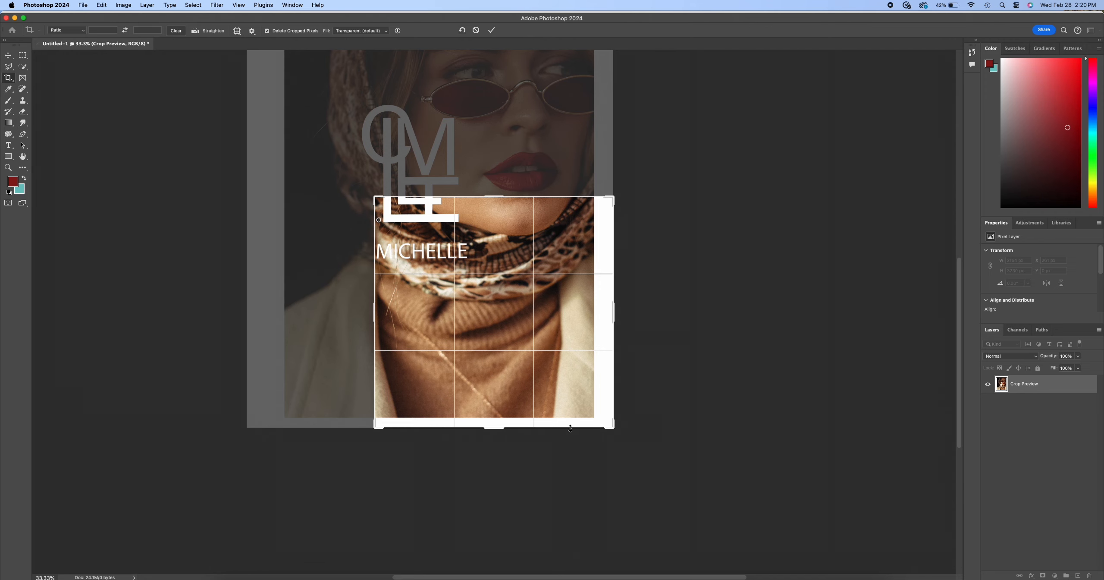
{"action": "key", "text": "Return"}
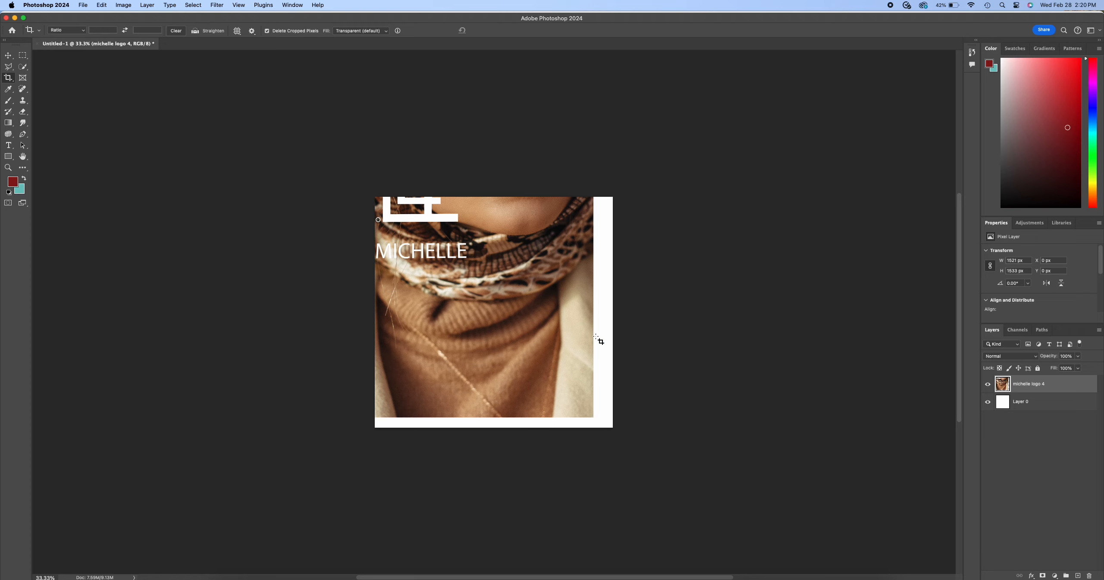
{"action": "key", "text": "super+z"}
{"action": "key", "text": "super+z"}
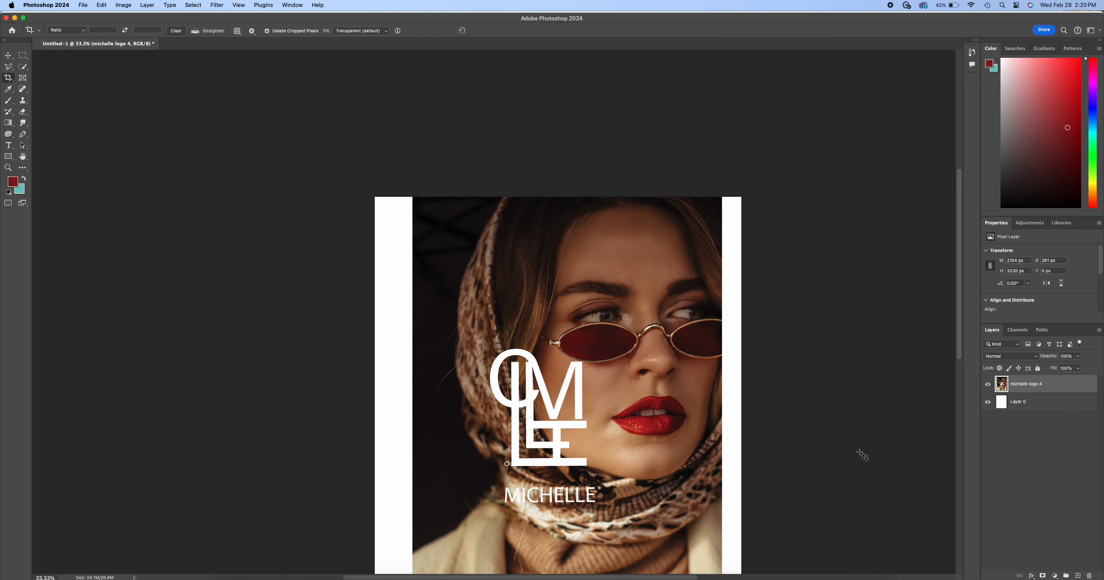
{"action": "scroll", "coordinate": [757, 388], "scroll_direction": "down", "scroll_amount": 5}
{"action": "key", "text": "v"}
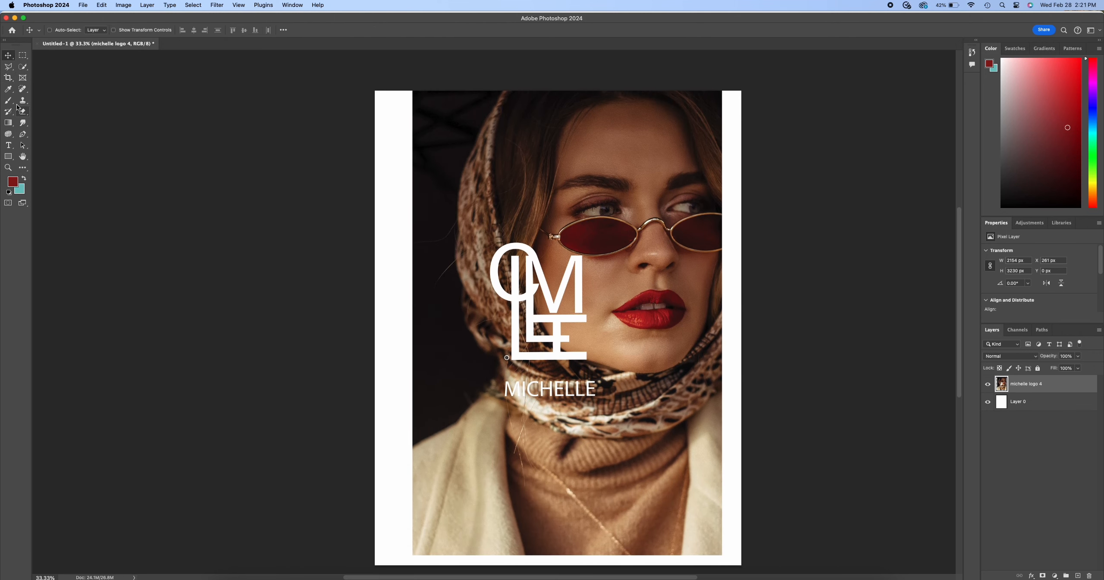
Switch to the Brush tool, set its hardness to 100% and choose a pure bright red as the foreground colour
{"action": "left_click", "coordinate": [9, 101]}
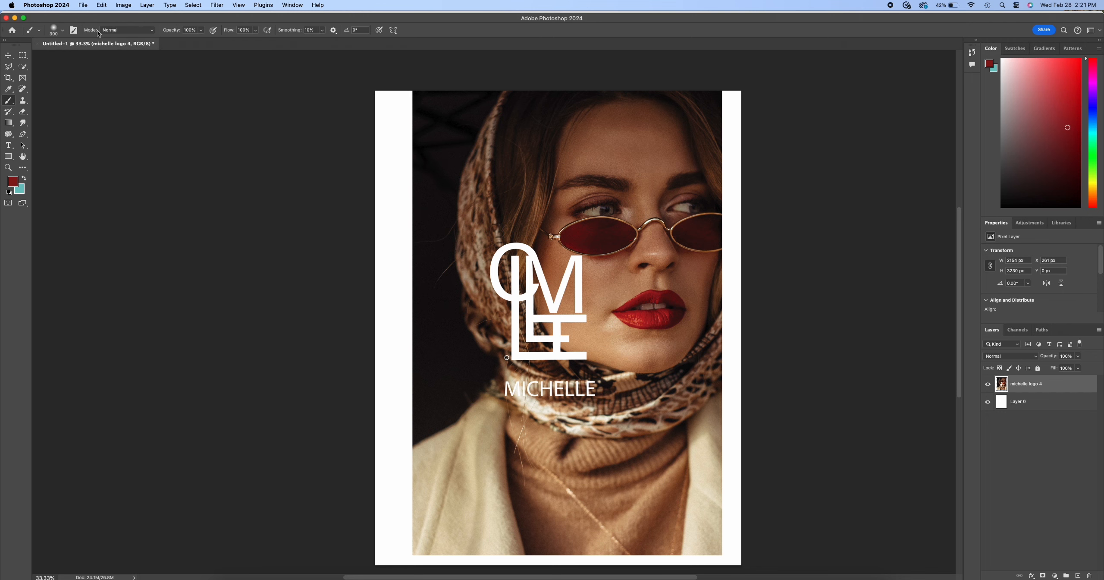
{"action": "left_click", "coordinate": [63, 31]}
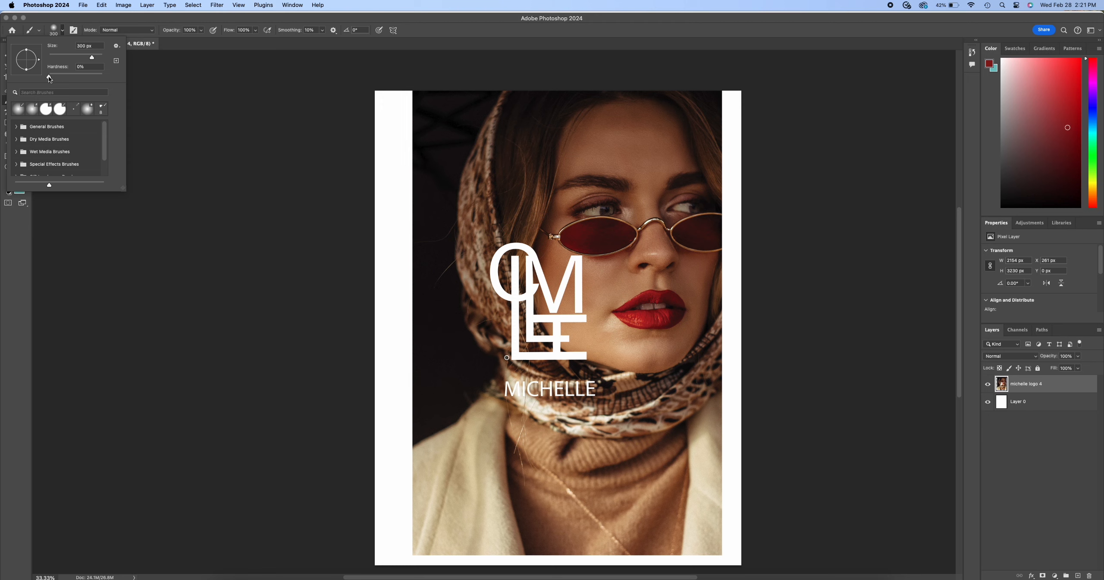
{"action": "left_click_drag", "start_coordinate": [91, 80], "coordinate": [103, 77]}
{"action": "left_click", "coordinate": [1080, 59]}
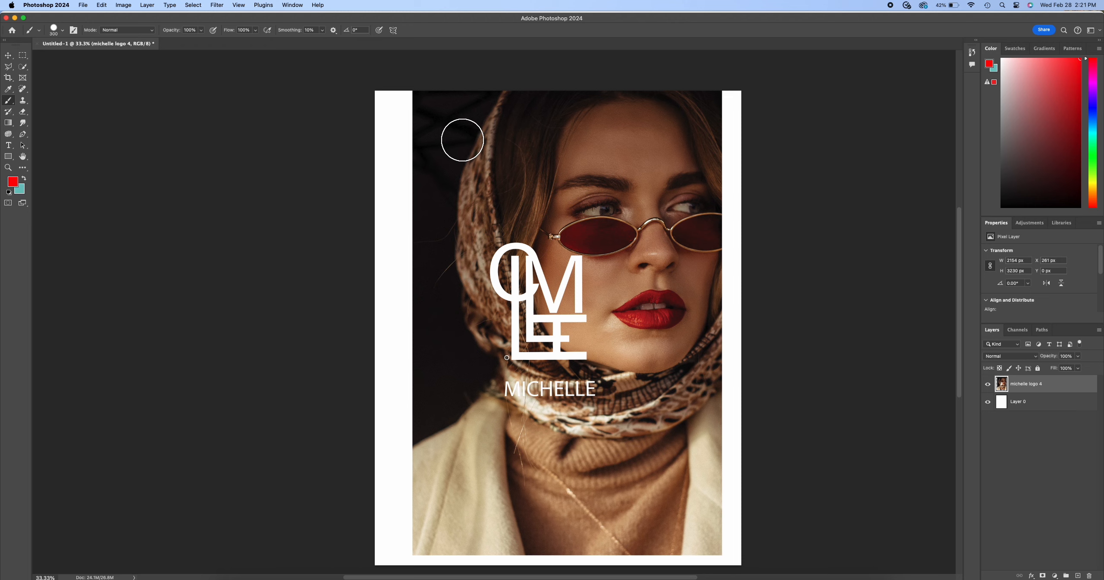
Set the brush size to 200 px and paint one hard-edged red dot on the dark background beside the headscarf
{"action": "key", "text": "bracketright"}
{"action": "key", "text": "bracketright"}
{"action": "key", "text": "bracketright"}
{"action": "key", "text": "bracketleft"}
{"action": "key", "text": "bracketleft"}
{"action": "key", "text": "bracketleft"}
{"action": "key", "text": "bracketleft"}
{"action": "key", "text": "bracketleft"}
{"action": "left_click", "coordinate": [446, 128]}
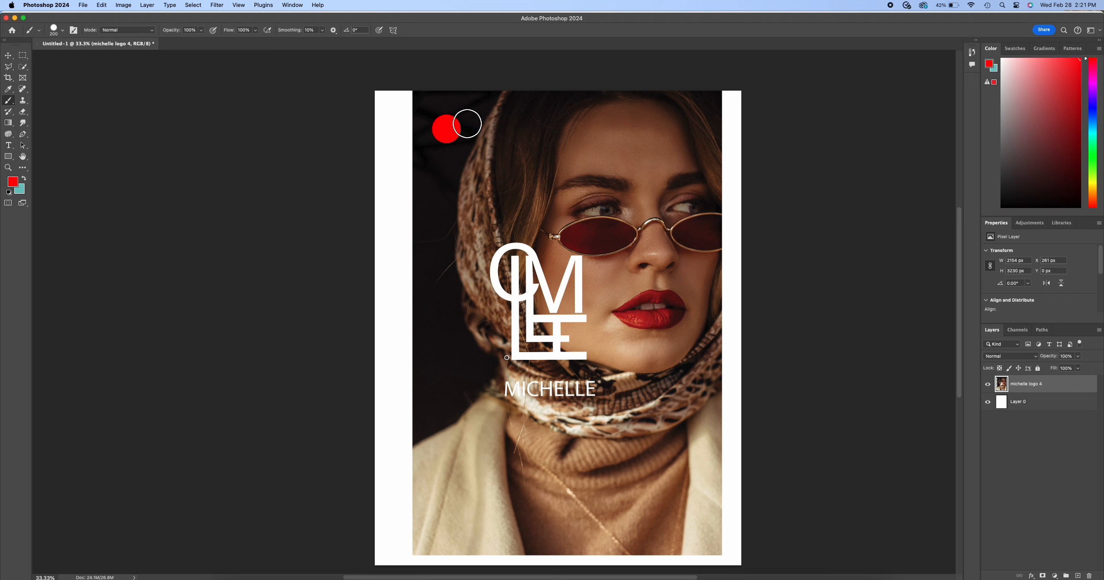
Set the brush hardness to 0%, try a soft red dot below the first one, and undo both dots
{"action": "left_click", "coordinate": [63, 30]}
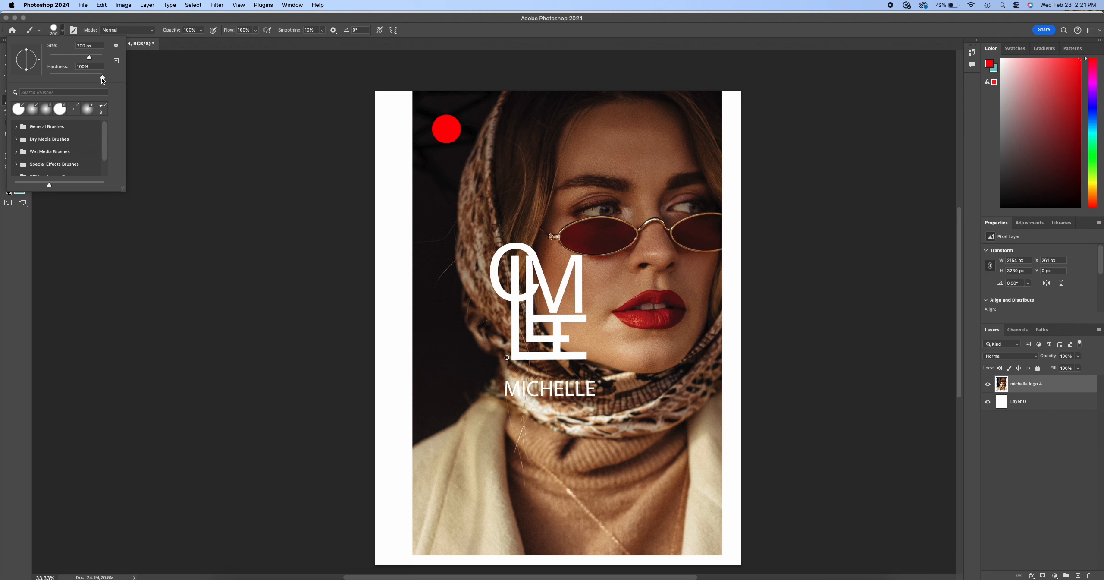
{"action": "left_click_drag", "start_coordinate": [104, 80], "coordinate": [36, 81]}
{"action": "left_click", "coordinate": [446, 165]}
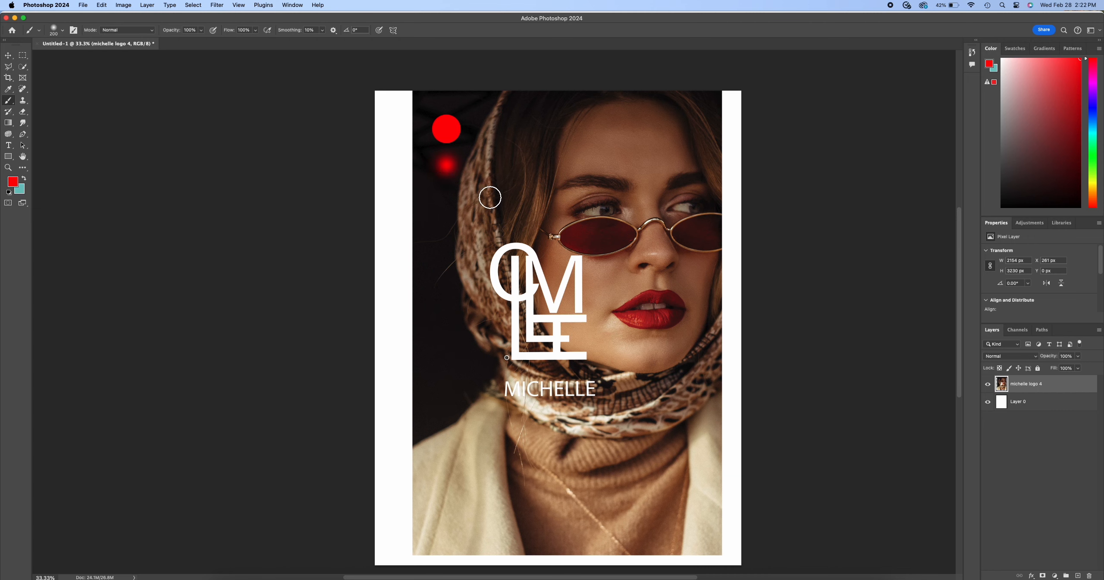
{"action": "key", "text": "super+z"}
{"action": "key", "text": "super+z"}
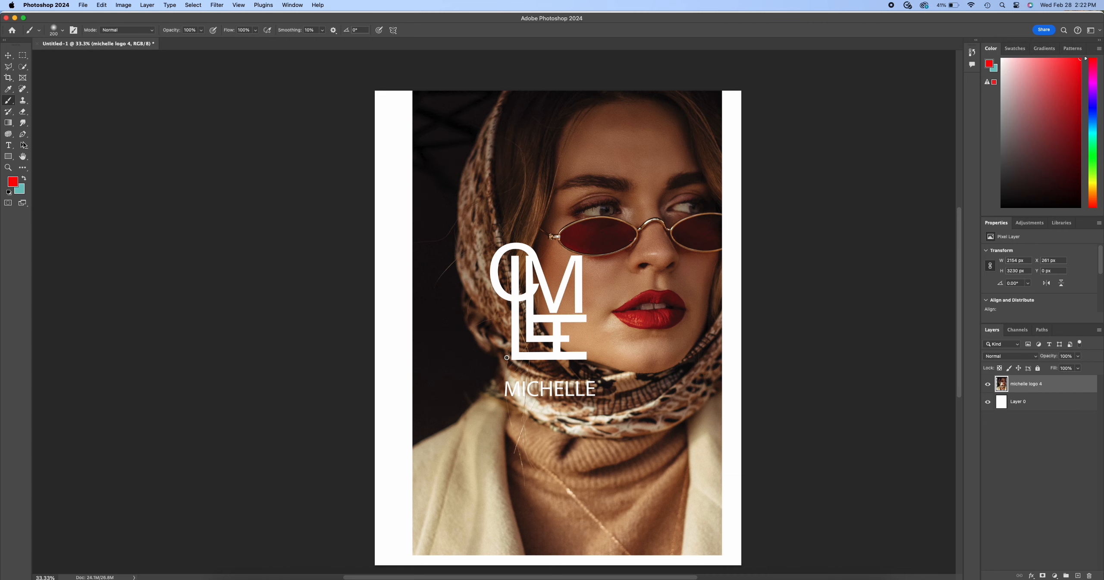
Choose a light sky blue as the foreground colour and paint a soft zigzag over the headscarf and logo
{"action": "left_click", "coordinate": [15, 186]}
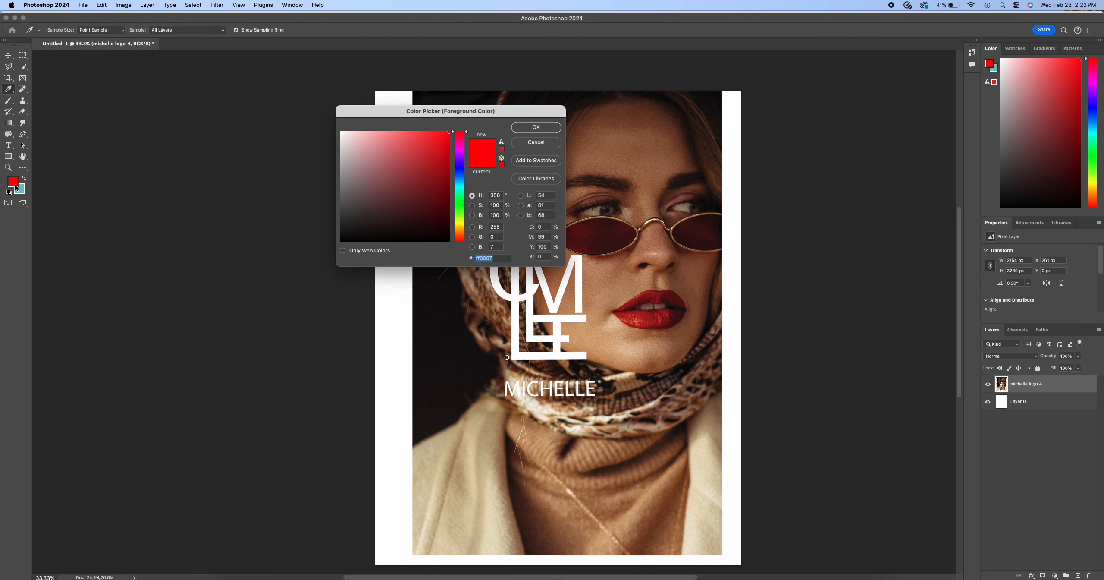
{"action": "left_click", "coordinate": [463, 183]}
{"action": "left_click", "coordinate": [406, 140]}
{"action": "left_click", "coordinate": [552, 130]}
{"action": "key", "text": "b"}
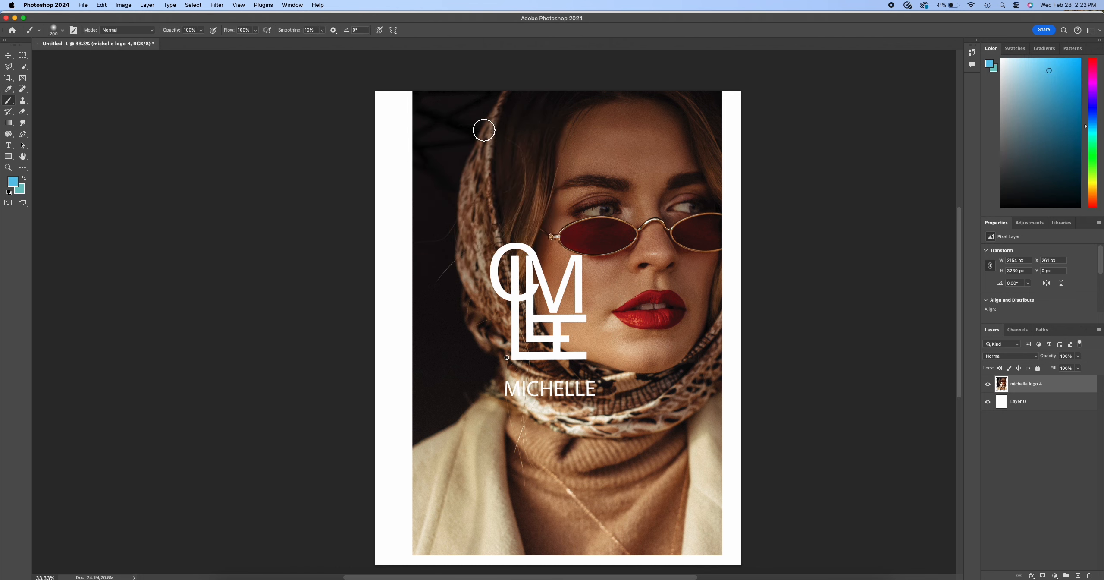
{"action": "mouse_move", "coordinate": [445, 126]}
{"action": "left_mouse_down"}
{"action": "mouse_move", "coordinate": [560, 194]}
{"action": "mouse_move", "coordinate": [436, 213]}
{"action": "mouse_move", "coordinate": [479, 317]}
{"action": "left_mouse_up"}
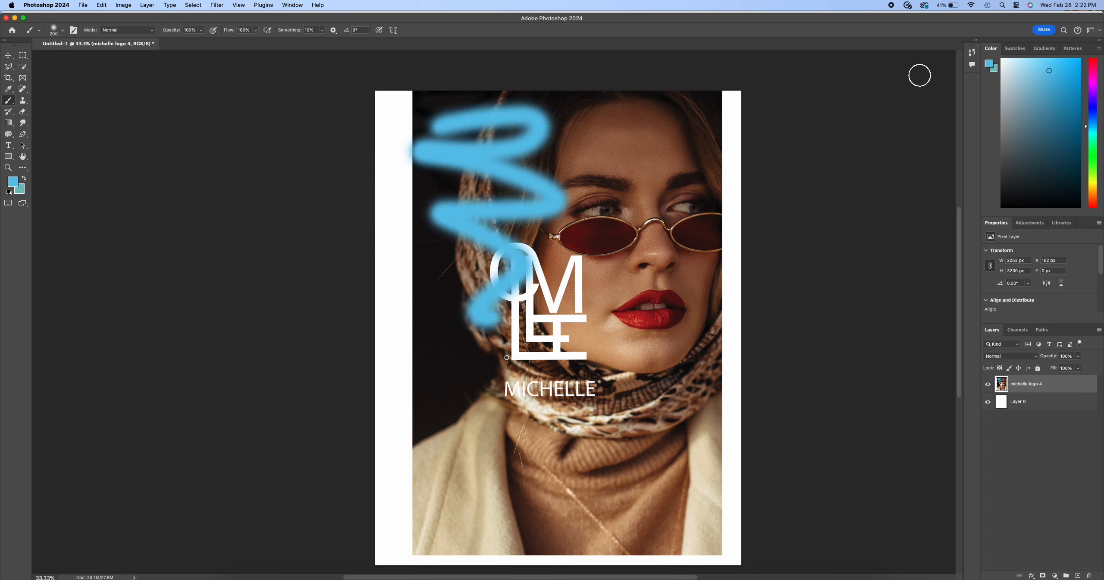
Change the foreground colour to a vivid magenta
{"action": "left_click", "coordinate": [1093, 85]}
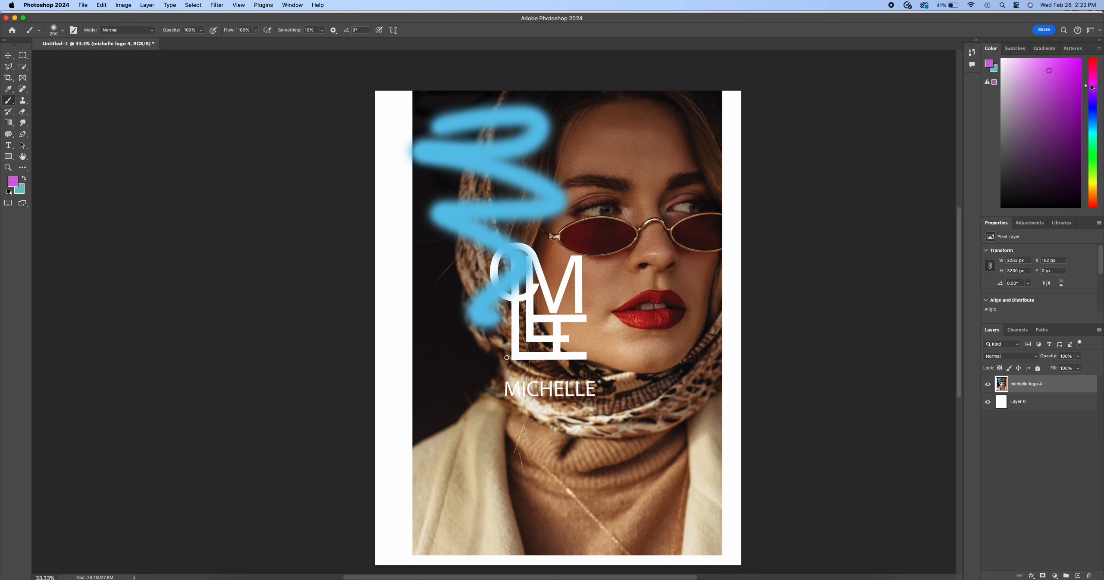
{"action": "left_click", "coordinate": [1065, 99]}
{"action": "left_click", "coordinate": [1072, 75]}
Paint a magenta test stroke from the white margin onto the portrait, and undo it together with the blue zigzag
{"action": "mouse_move", "coordinate": [380, 141]}
{"action": "left_mouse_down"}
{"action": "mouse_move", "coordinate": [434, 217]}
{"action": "mouse_move", "coordinate": [446, 265]}
{"action": "left_mouse_up"}
{"action": "key", "text": "super+z"}
{"action": "key", "text": "super+z"}
Try the Clone Stamp at 700 px, copying the logo and the forehead and eyebrow onto the coat and sweater
{"action": "left_click", "coordinate": [23, 101]}
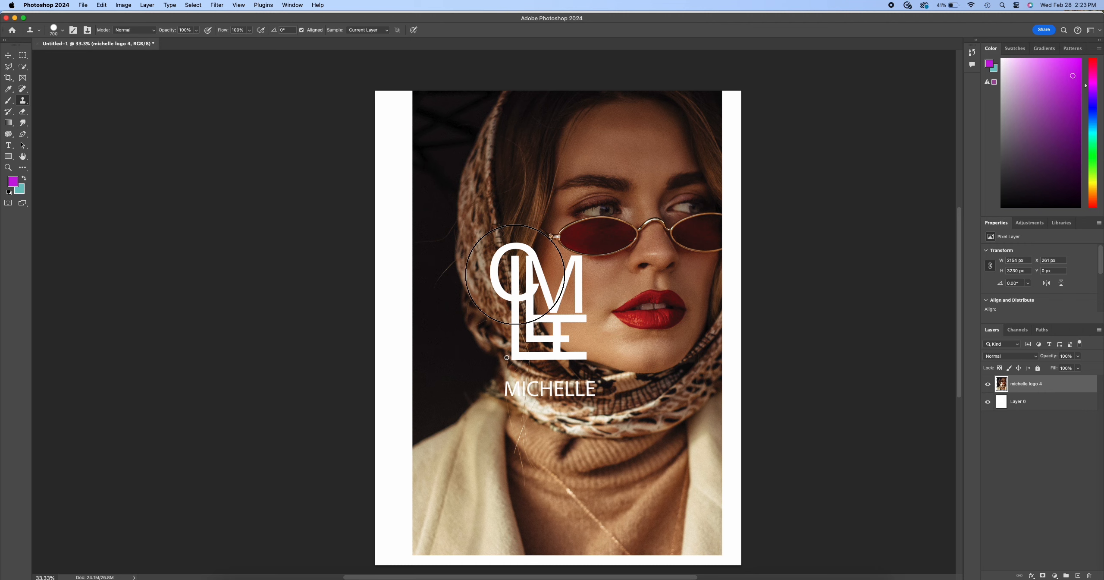
{"action": "left_click", "coordinate": [665, 459]}
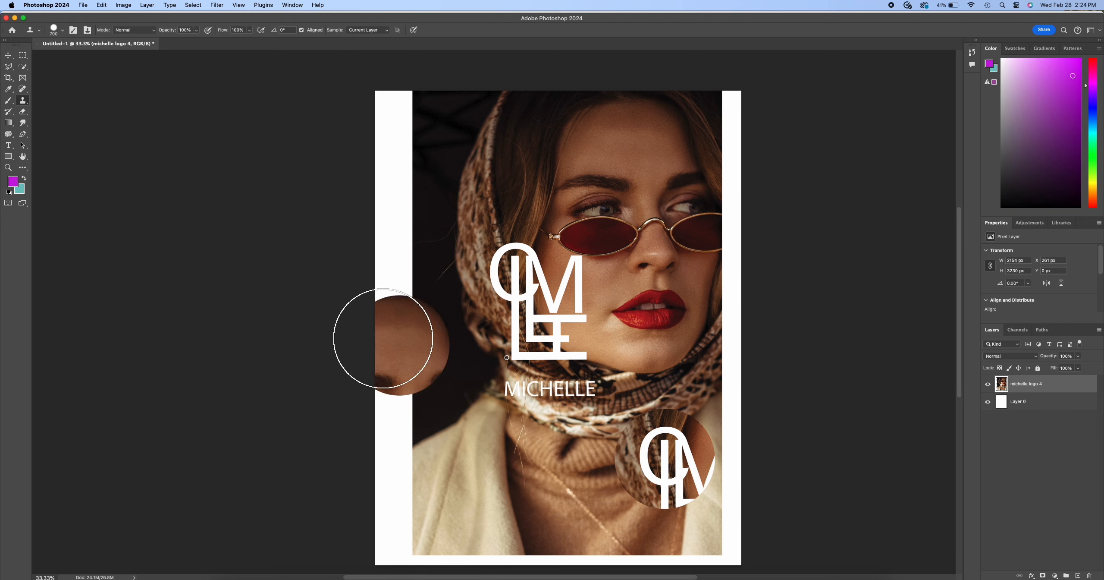
{"action": "left_click", "coordinate": [480, 487]}
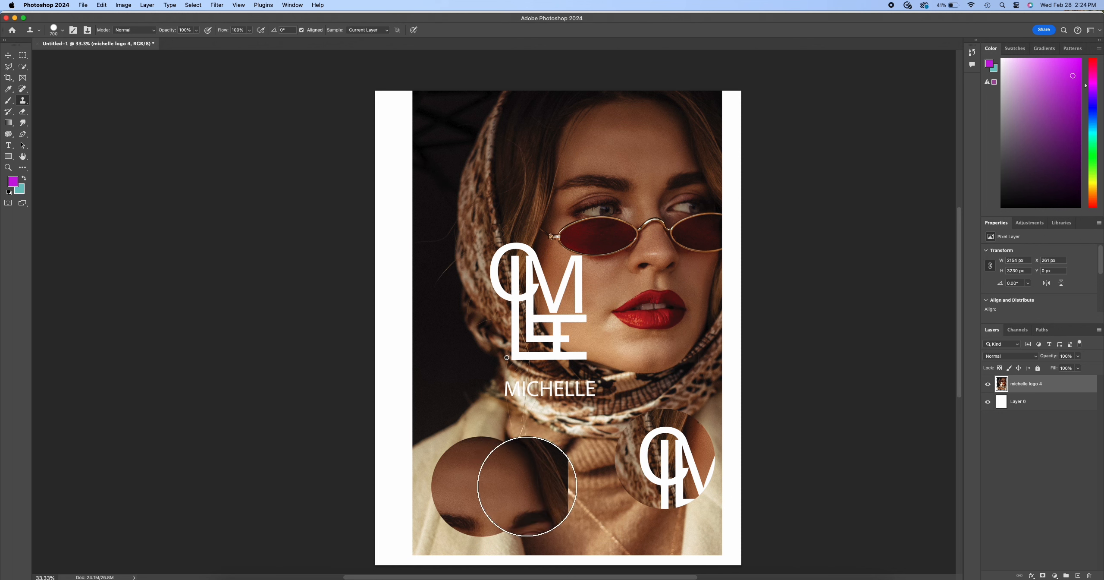
{"action": "mouse_move", "coordinate": [525, 484]}
{"action": "left_mouse_down"}
{"action": "mouse_move", "coordinate": [526, 522]}
{"action": "mouse_move", "coordinate": [508, 541]}
{"action": "mouse_move", "coordinate": [432, 525]}
{"action": "mouse_move", "coordinate": [429, 458]}
{"action": "mouse_move", "coordinate": [452, 430]}
{"action": "mouse_move", "coordinate": [529, 437]}
{"action": "mouse_move", "coordinate": [547, 546]}
{"action": "mouse_move", "coordinate": [436, 565]}
{"action": "mouse_move", "coordinate": [392, 529]}
{"action": "mouse_move", "coordinate": [402, 461]}
{"action": "mouse_move", "coordinate": [496, 466]}
{"action": "mouse_move", "coordinate": [552, 448]}
{"action": "mouse_move", "coordinate": [498, 469]}
{"action": "mouse_move", "coordinate": [406, 460]}
{"action": "mouse_move", "coordinate": [511, 467]}
{"action": "mouse_move", "coordinate": [506, 542]}
{"action": "mouse_move", "coordinate": [427, 534]}
{"action": "mouse_move", "coordinate": [402, 523]}
{"action": "mouse_move", "coordinate": [413, 458]}
{"action": "mouse_move", "coordinate": [520, 477]}
{"action": "mouse_move", "coordinate": [513, 526]}
{"action": "mouse_move", "coordinate": [464, 524]}
{"action": "left_mouse_up"}
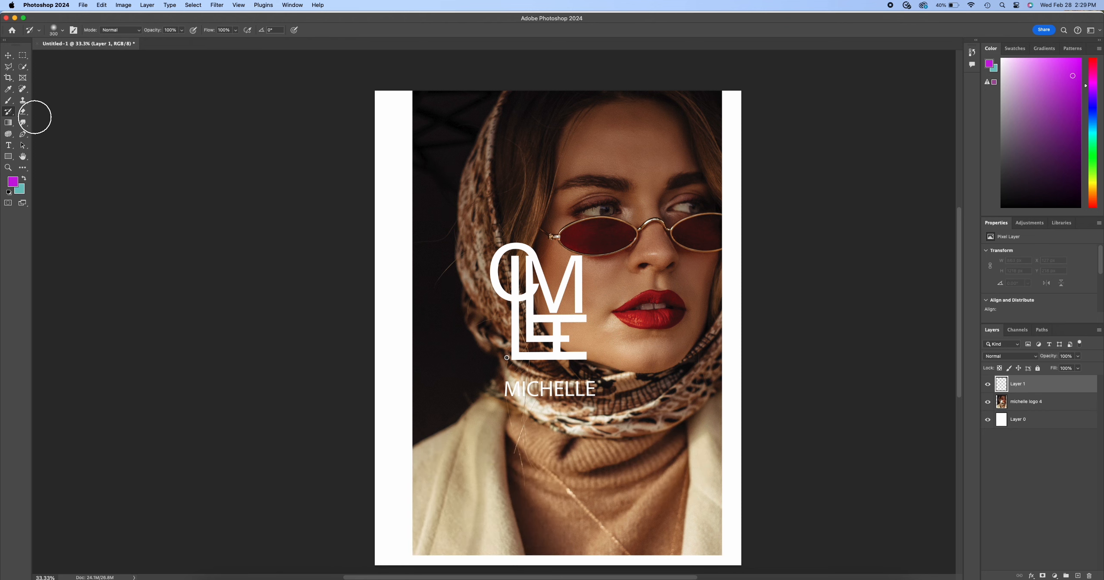
Switch to the Eraser and set its size to 500 px
{"action": "left_click", "coordinate": [23, 111]}
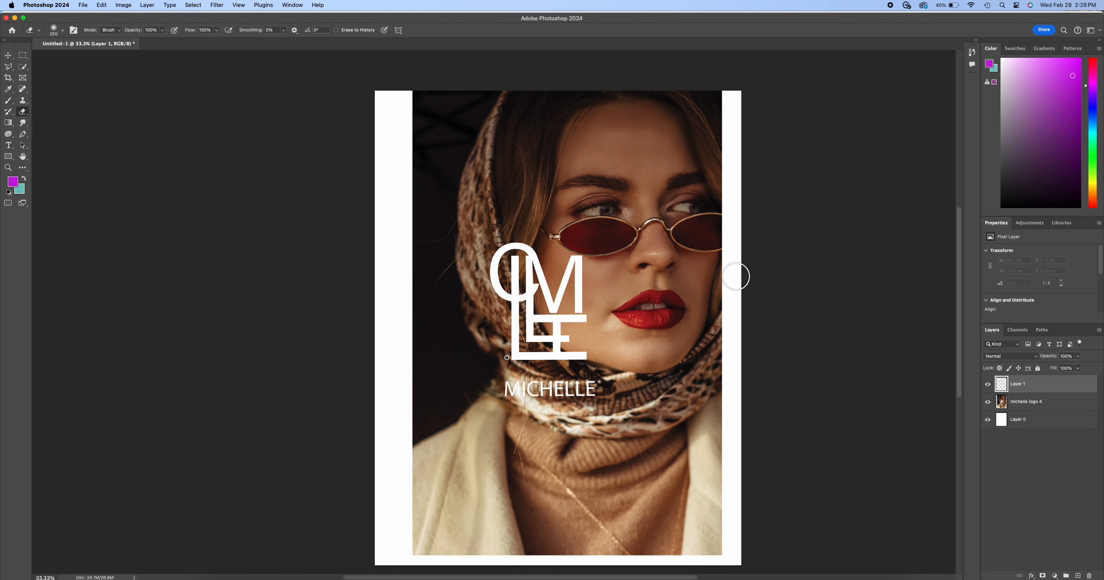
{"action": "key", "text": "bracketright"}
{"action": "key", "text": "bracketright"}
{"action": "key", "text": "bracketright"}
{"action": "key", "text": "bracketright"}
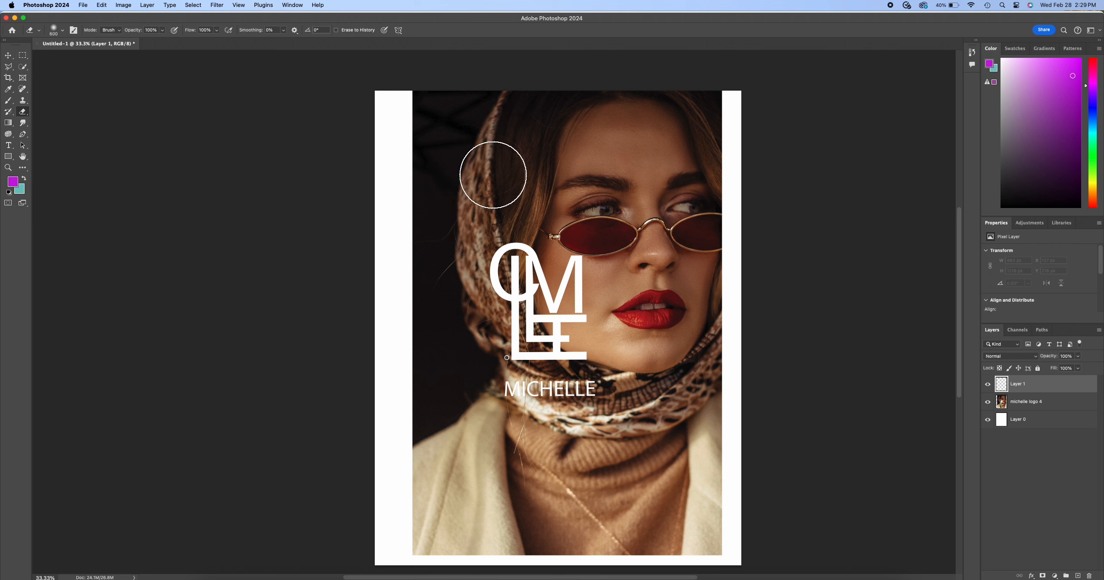
{"action": "key", "text": "bracketleft"}
{"action": "key", "text": "bracketleft"}
{"action": "key", "text": "bracketleft"}
{"action": "key", "text": "bracketleft"}
Paint a magenta zigzag down the headscarf with the 200 px brush and erase it with the 500 px eraser
{"action": "key", "text": "b"}
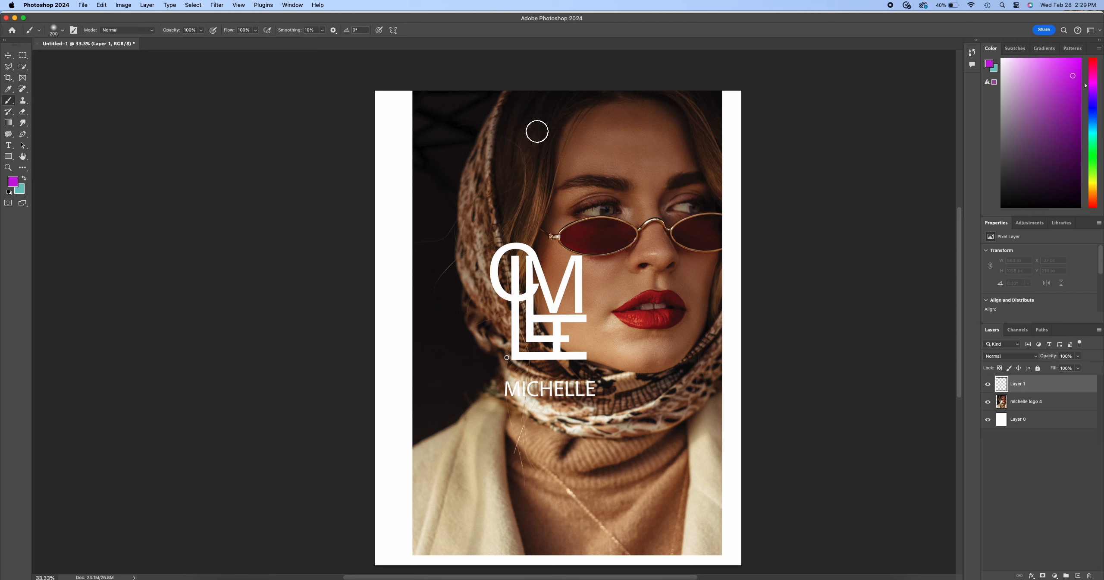
{"action": "mouse_move", "coordinate": [537, 131]}
{"action": "left_mouse_down"}
{"action": "mouse_move", "coordinate": [474, 129]}
{"action": "mouse_move", "coordinate": [513, 132]}
{"action": "mouse_move", "coordinate": [471, 154]}
{"action": "mouse_move", "coordinate": [500, 215]}
{"action": "mouse_move", "coordinate": [482, 240]}
{"action": "left_mouse_up"}
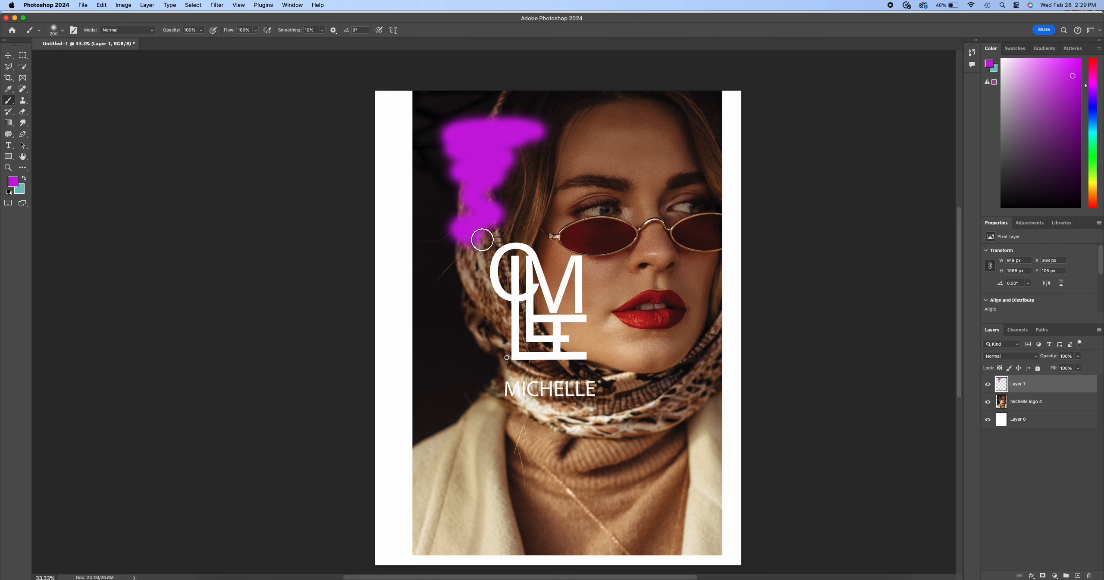
{"action": "left_click", "coordinate": [22, 111]}
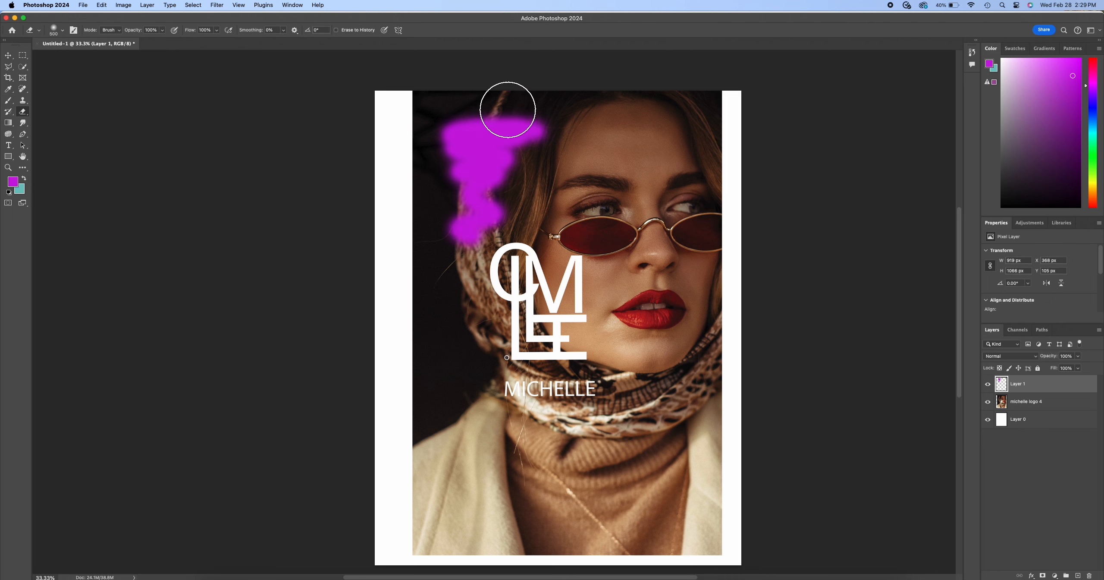
{"action": "mouse_move", "coordinate": [456, 140]}
{"action": "left_mouse_down"}
{"action": "mouse_move", "coordinate": [550, 128]}
{"action": "mouse_move", "coordinate": [440, 151]}
{"action": "mouse_move", "coordinate": [433, 193]}
{"action": "mouse_move", "coordinate": [548, 186]}
{"action": "mouse_move", "coordinate": [450, 226]}
{"action": "left_mouse_up"}
Try the eraser with a fully hard edge and return its hardness to 0%
{"action": "left_click", "coordinate": [63, 30]}
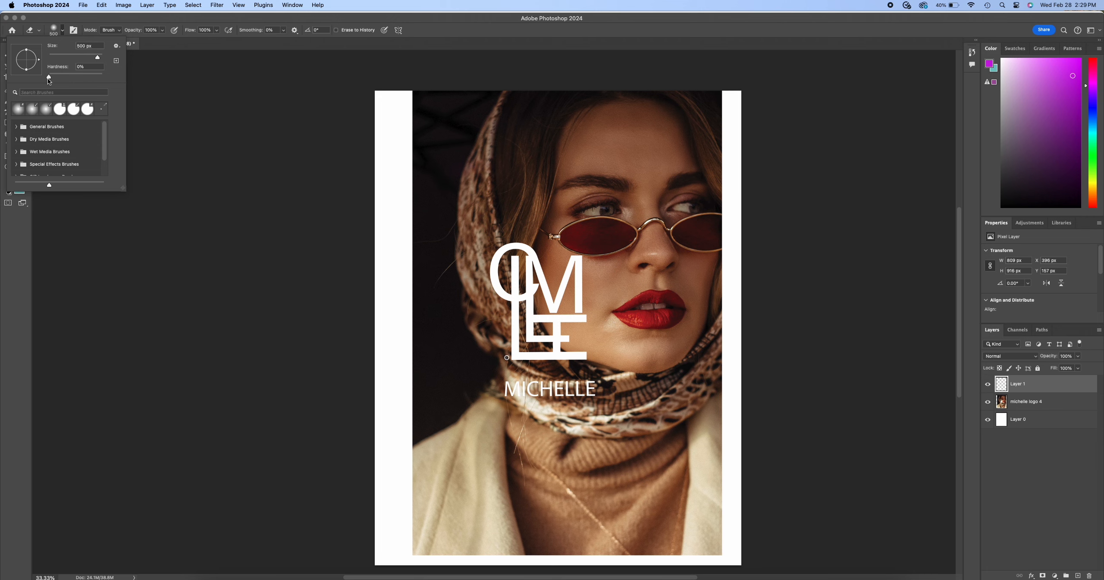
{"action": "left_click_drag", "start_coordinate": [49, 78], "coordinate": [141, 88]}
{"action": "left_click_drag", "start_coordinate": [106, 77], "coordinate": [16, 85]}
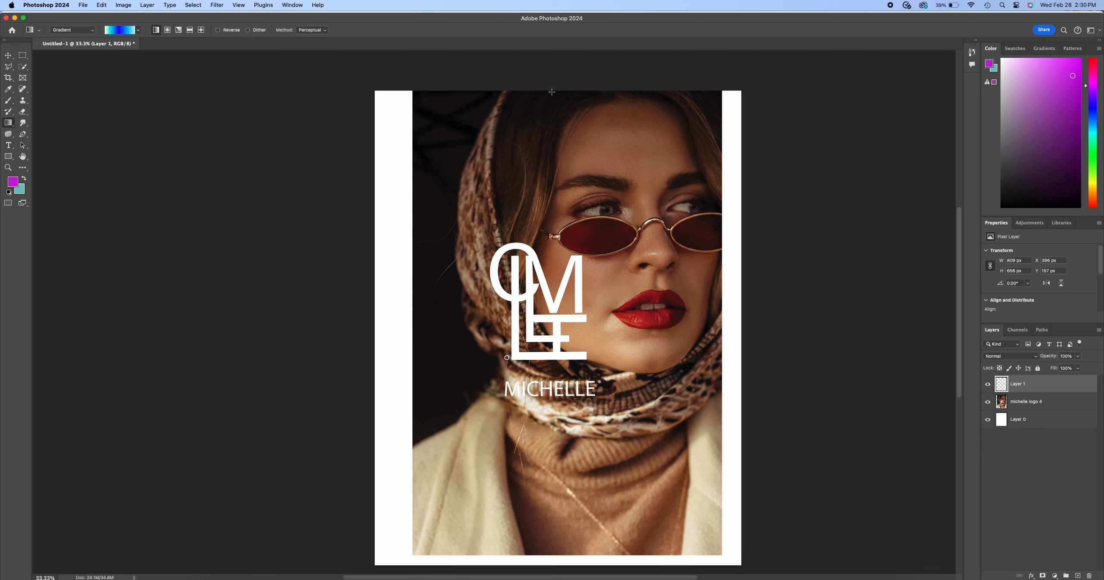
Draw a blue gradient over the portrait and switch its fill to a linear cyan-to-green preset
{"action": "left_click_drag", "start_coordinate": [552, 92], "coordinate": [512, 339]}
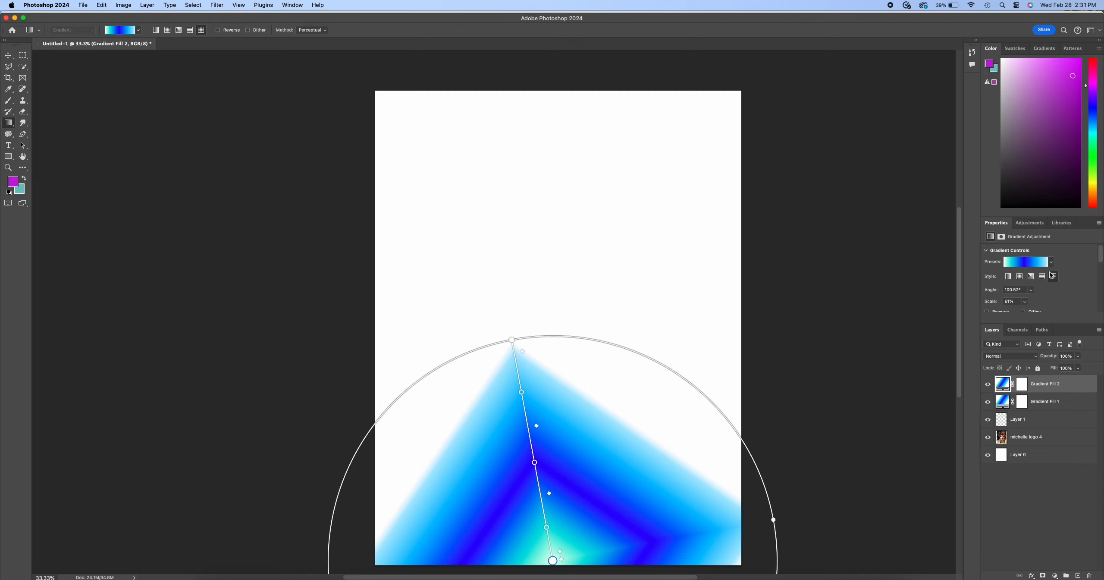
{"action": "left_click", "coordinate": [1051, 263]}
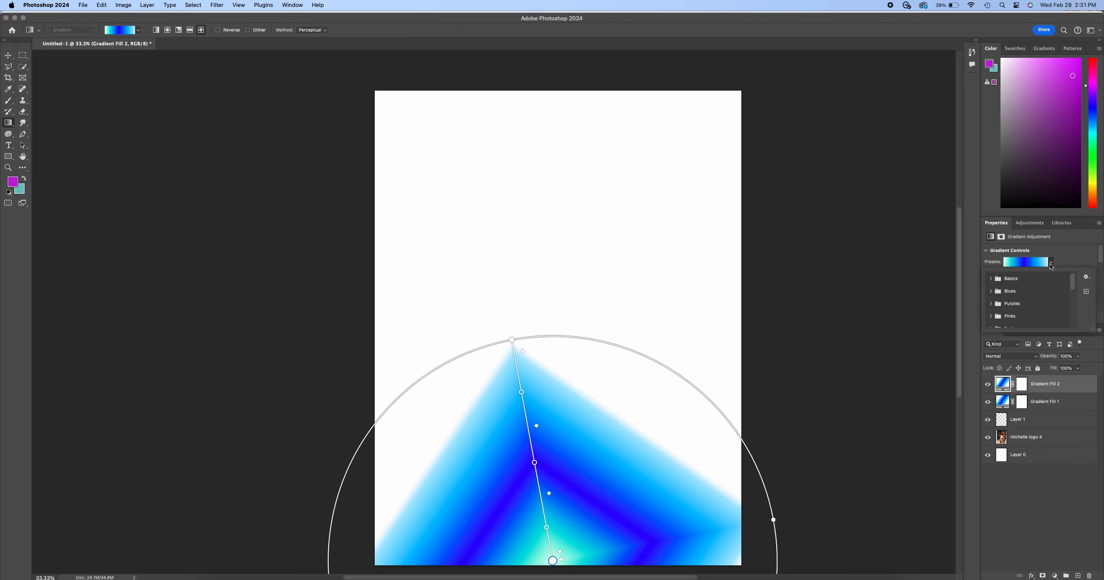
{"action": "left_click", "coordinate": [991, 279]}
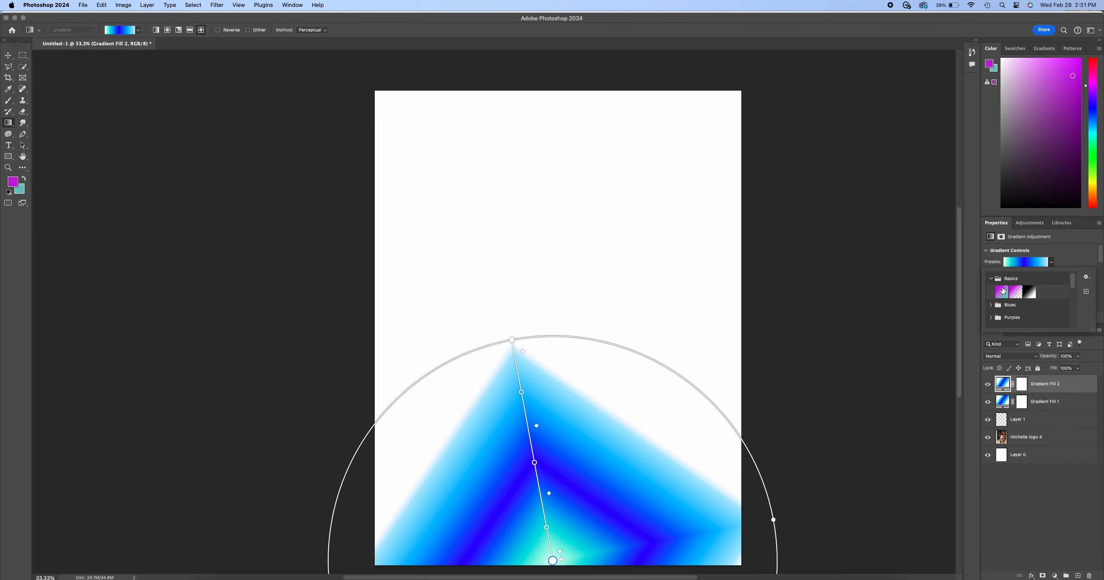
{"action": "left_click", "coordinate": [992, 278]}
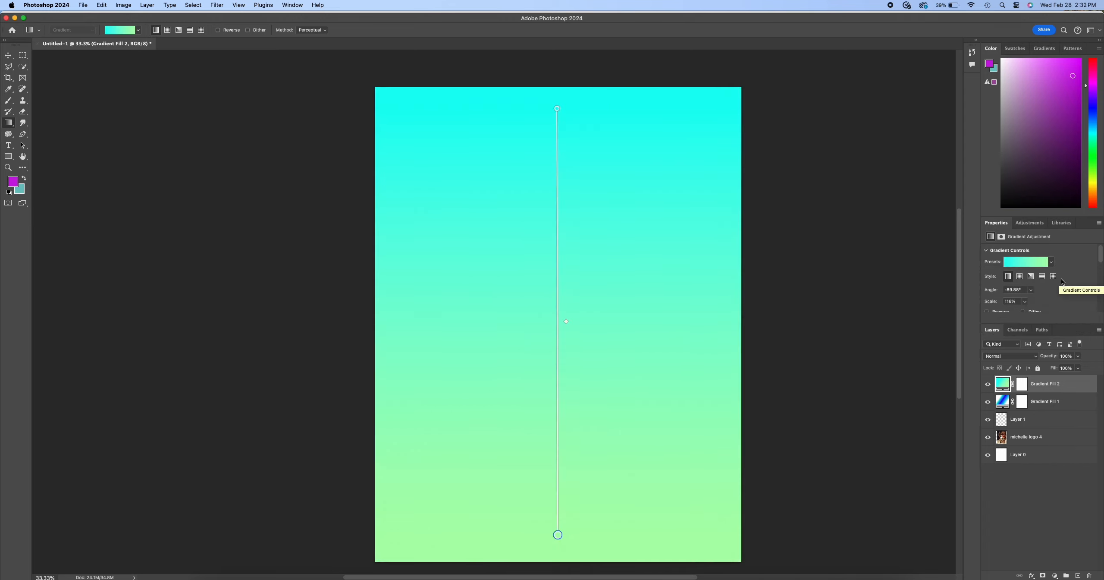
Change the gradient's green colour stop to pure red, #ff0000
{"action": "scroll", "coordinate": [1062, 282], "scroll_direction": "down", "scroll_amount": 5}
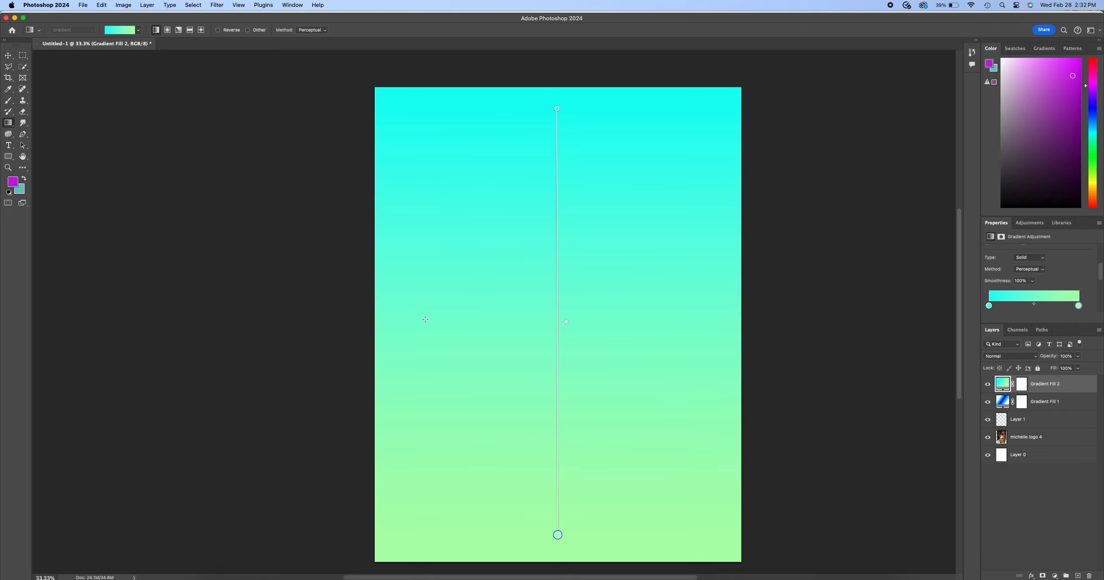
{"action": "double_click", "coordinate": [1079, 306]}
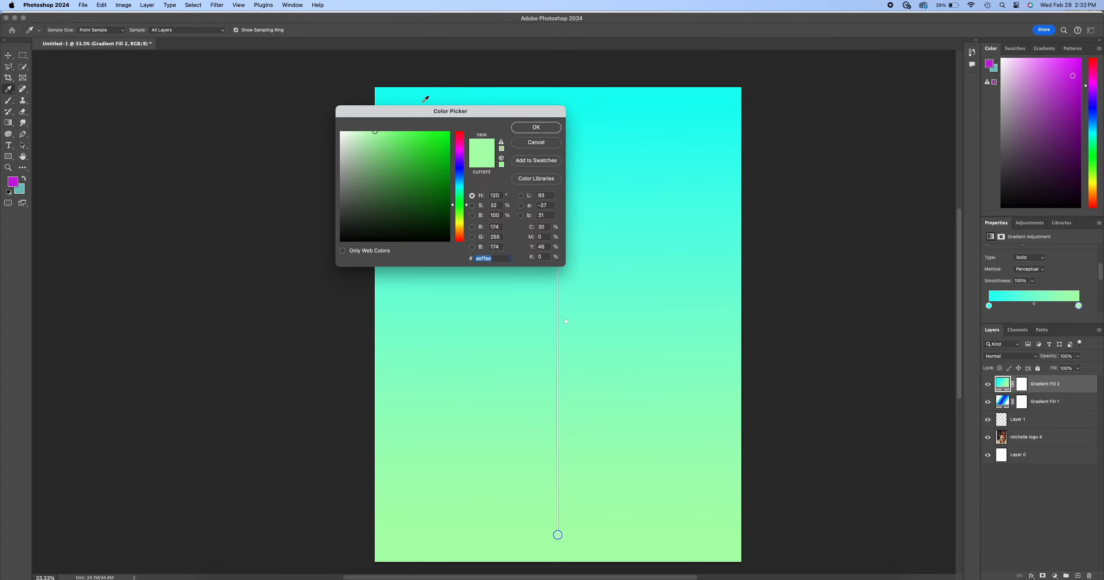
{"action": "left_click_drag", "start_coordinate": [463, 230], "coordinate": [462, 246]}
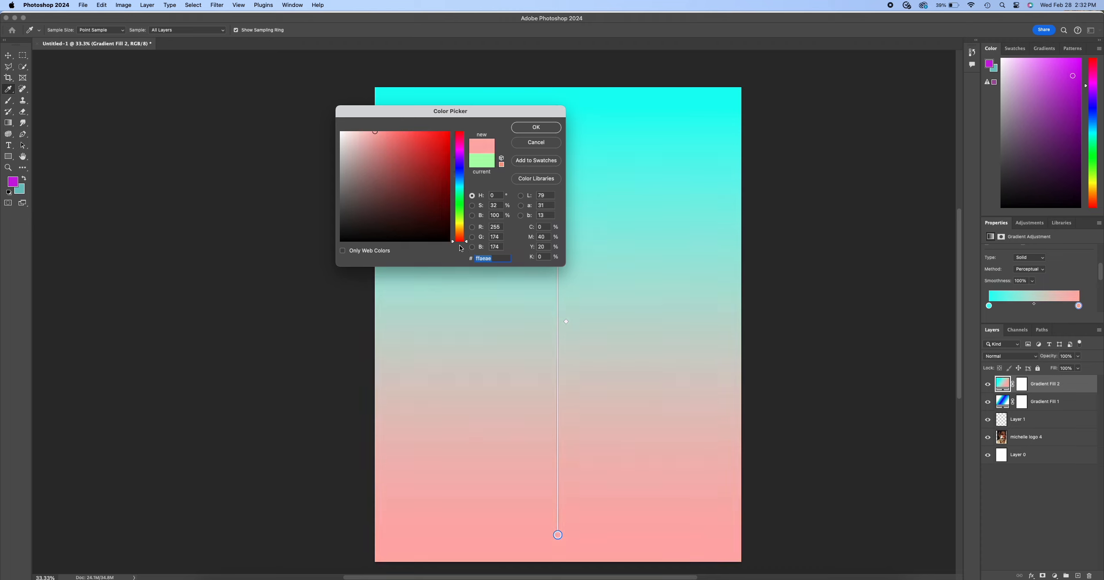
{"action": "left_click_drag", "start_coordinate": [431, 149], "coordinate": [496, 107]}
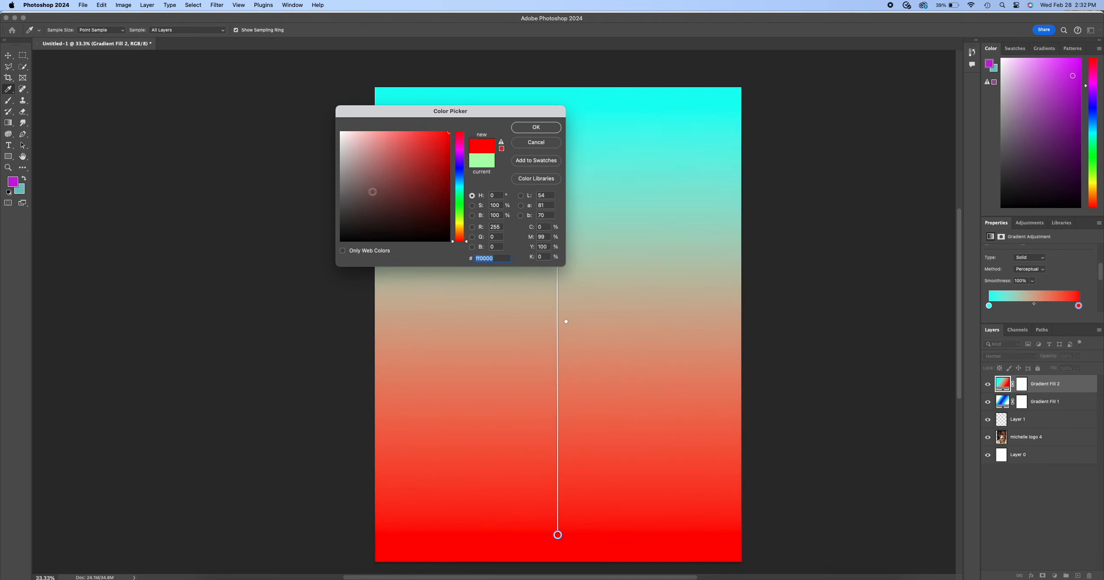
{"action": "left_click", "coordinate": [536, 127]}
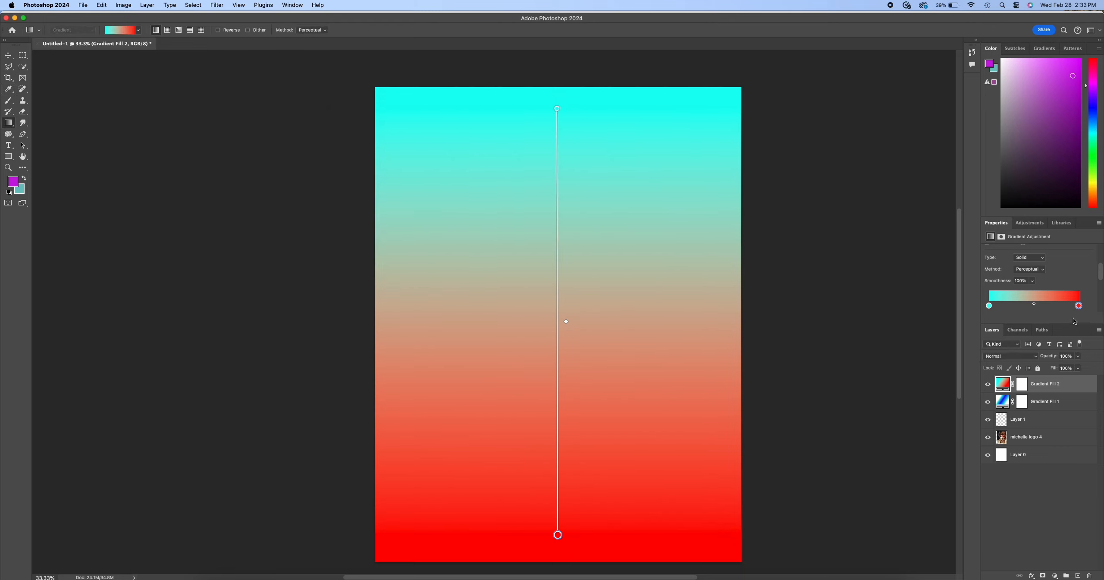
Change the gradient's cyan colour stop to yellow, #ffec19
{"action": "double_click", "coordinate": [990, 306]}
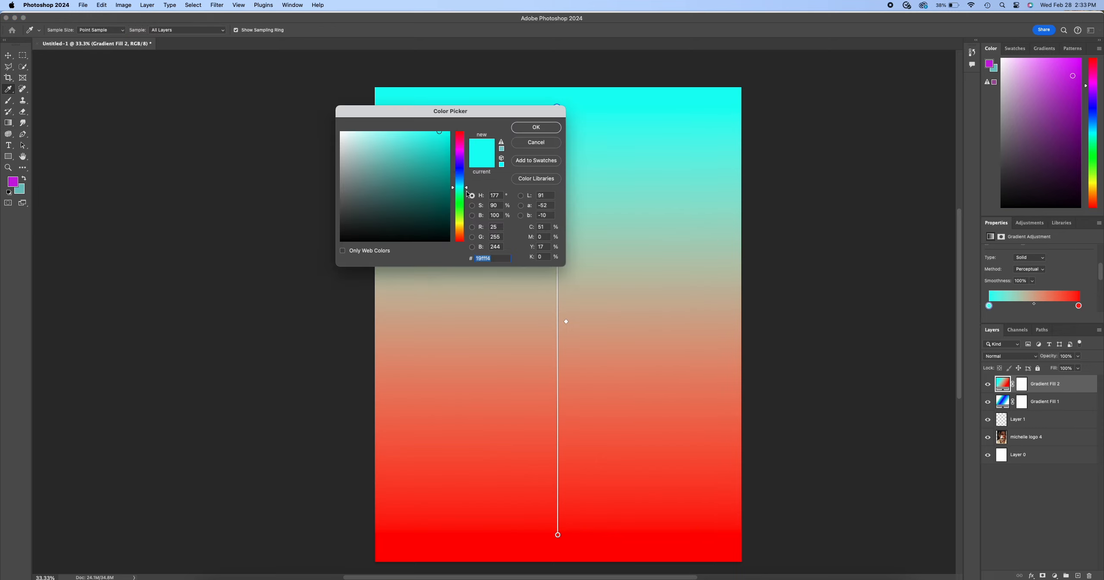
{"action": "left_click_drag", "start_coordinate": [468, 193], "coordinate": [467, 225]}
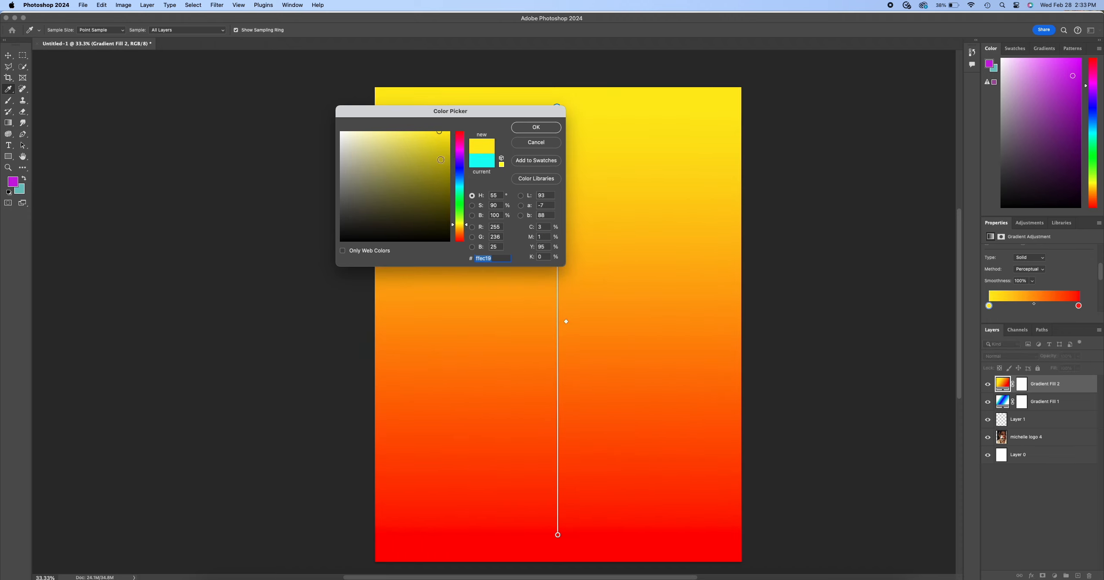
{"action": "left_click", "coordinate": [546, 127]}
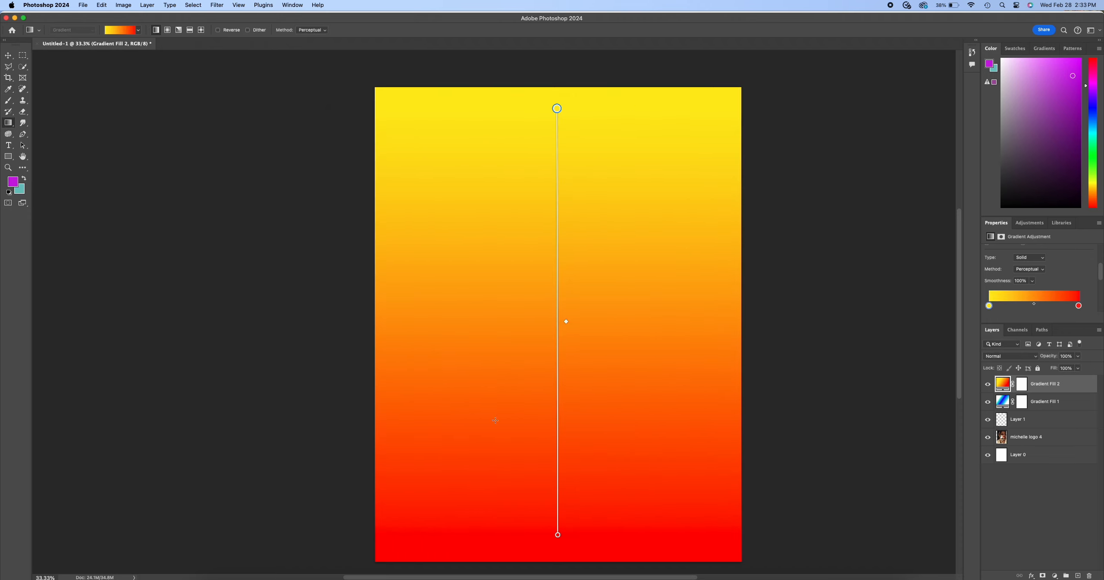
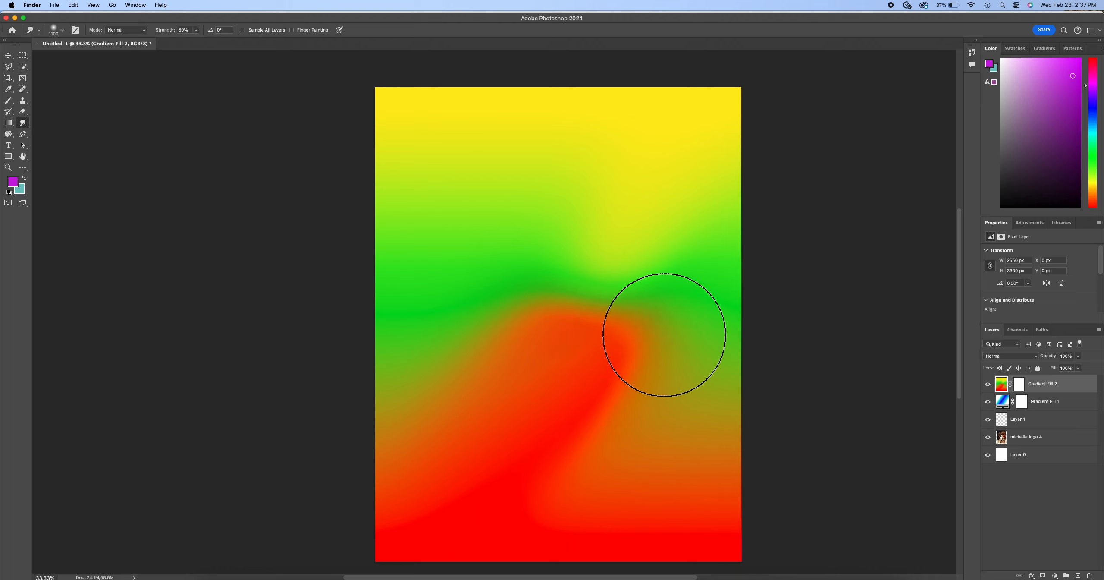
Try the Sponge tool in Desaturate mode at 700 px on the red swirl in the middle of the smudged gradient
{"action": "left_click", "coordinate": [6, 136]}
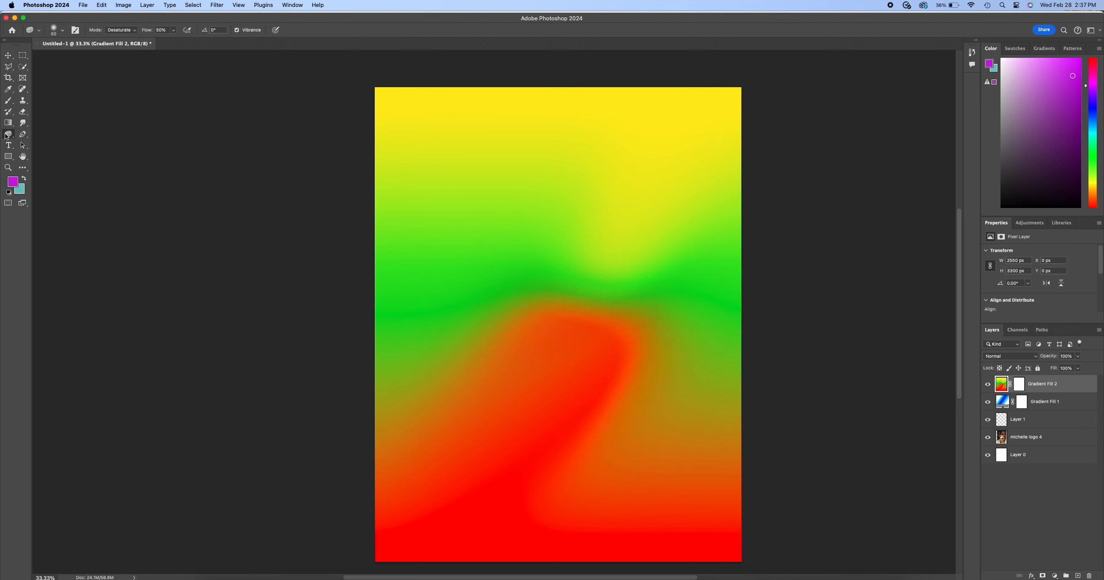
{"action": "key", "text": "bracketright"}
{"action": "key", "text": "bracketright"}
{"action": "key", "text": "bracketright"}
{"action": "key", "text": "bracketright"}
{"action": "key", "text": "bracketright"}
{"action": "key", "text": "bracketright"}
{"action": "key", "text": "bracketright"}
{"action": "key", "text": "bracketright"}
{"action": "key", "text": "bracketright"}
{"action": "key", "text": "bracketright"}
{"action": "key", "text": "bracketright"}
{"action": "key", "text": "bracketright"}
{"action": "key", "text": "bracketright"}
{"action": "key", "text": "bracketright"}
{"action": "key", "text": "bracketright"}
{"action": "mouse_move", "coordinate": [563, 327]}
{"action": "left_mouse_down"}
{"action": "mouse_move", "coordinate": [537, 333]}
{"action": "mouse_move", "coordinate": [639, 327]}
{"action": "mouse_move", "coordinate": [534, 324]}
{"action": "mouse_move", "coordinate": [635, 324]}
{"action": "mouse_move", "coordinate": [680, 340]}
{"action": "mouse_move", "coordinate": [634, 378]}
{"action": "mouse_move", "coordinate": [607, 348]}
{"action": "mouse_move", "coordinate": [556, 345]}
{"action": "left_mouse_up"}
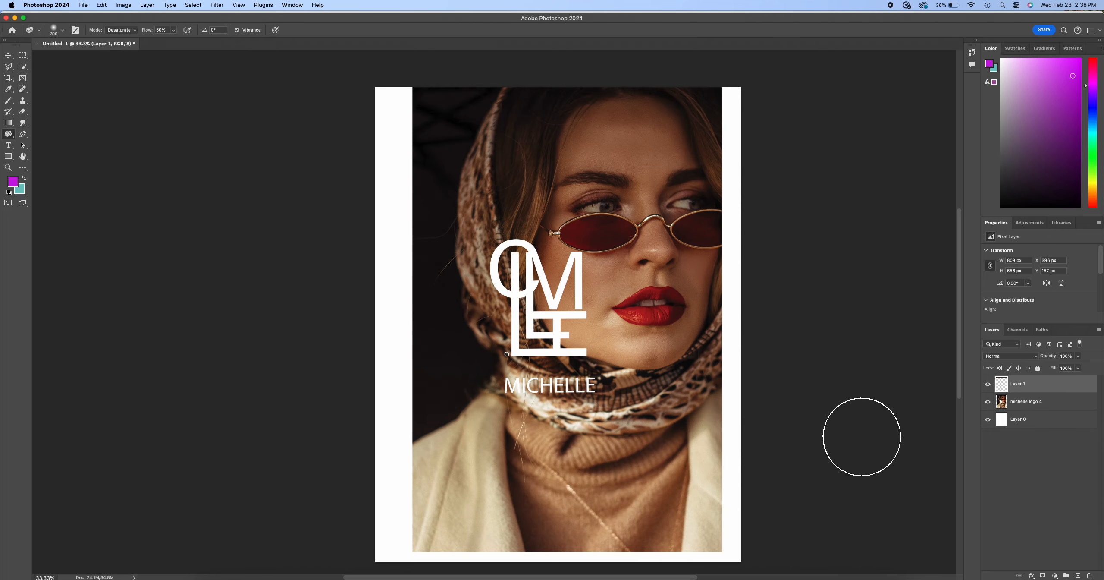
Draw an open wavy Pen shape with four anchors from the dark background across the forehead, about 1928 px wide and 580 px high
{"action": "left_click", "coordinate": [23, 136]}
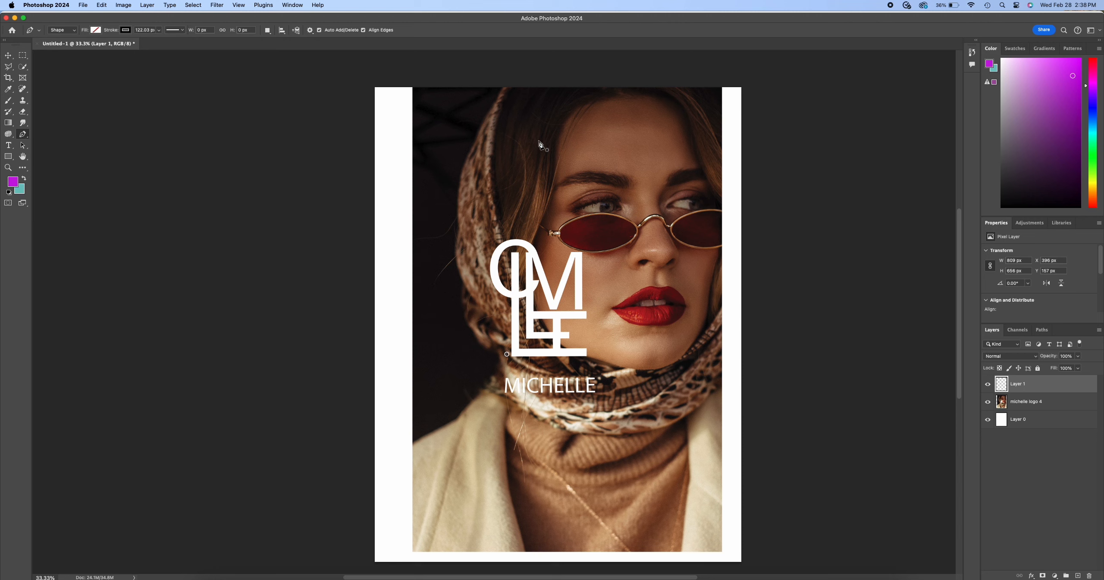
{"action": "left_click", "coordinate": [436, 171]}
{"action": "left_click_drag", "start_coordinate": [534, 186], "coordinate": [597, 142]}
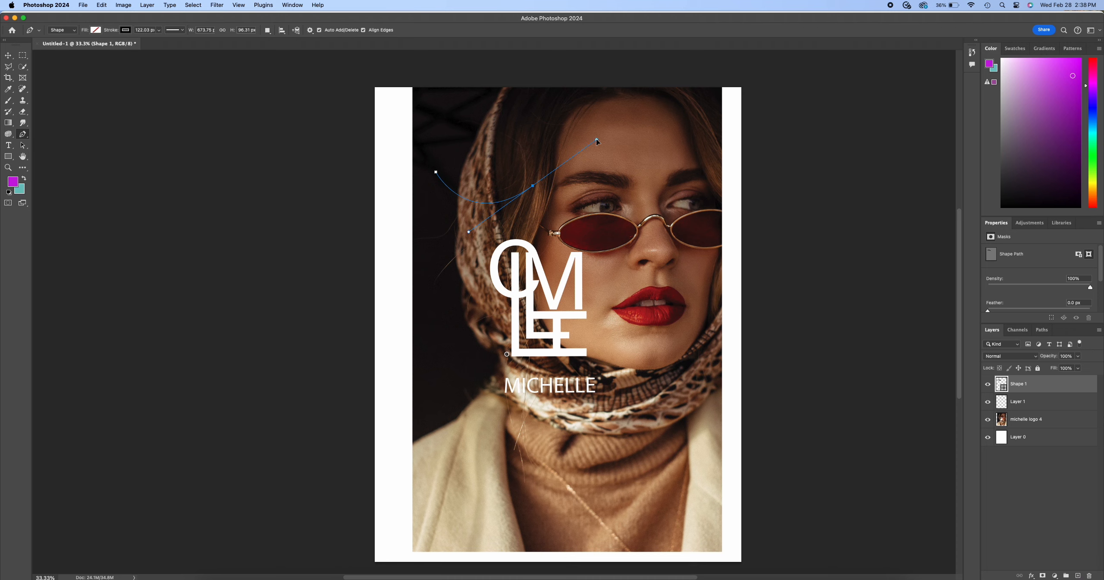
{"action": "left_click_drag", "start_coordinate": [597, 141], "coordinate": [597, 140]}
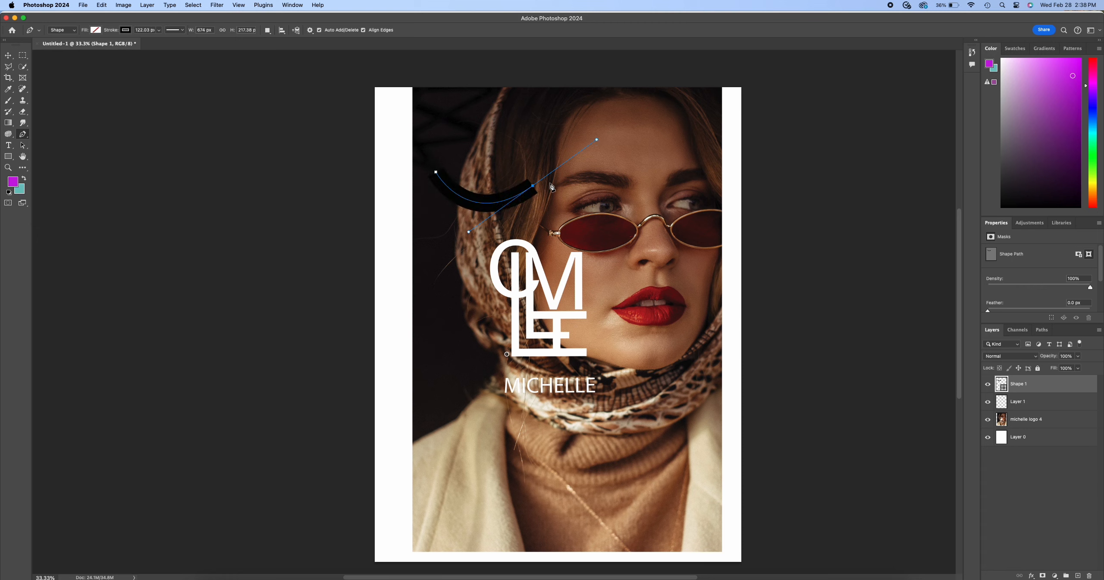
{"action": "mouse_move", "coordinate": [623, 184]}
{"action": "left_mouse_down"}
{"action": "mouse_move", "coordinate": [641, 211]}
{"action": "mouse_move", "coordinate": [638, 196]}
{"action": "left_mouse_up"}
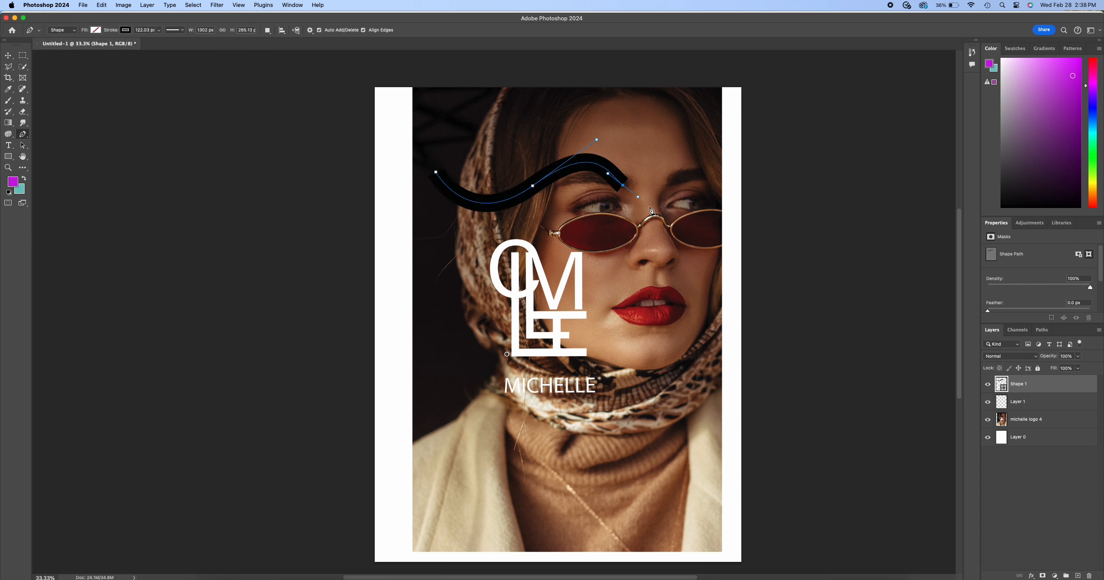
{"action": "left_click_drag", "start_coordinate": [687, 120], "coordinate": [606, 54]}
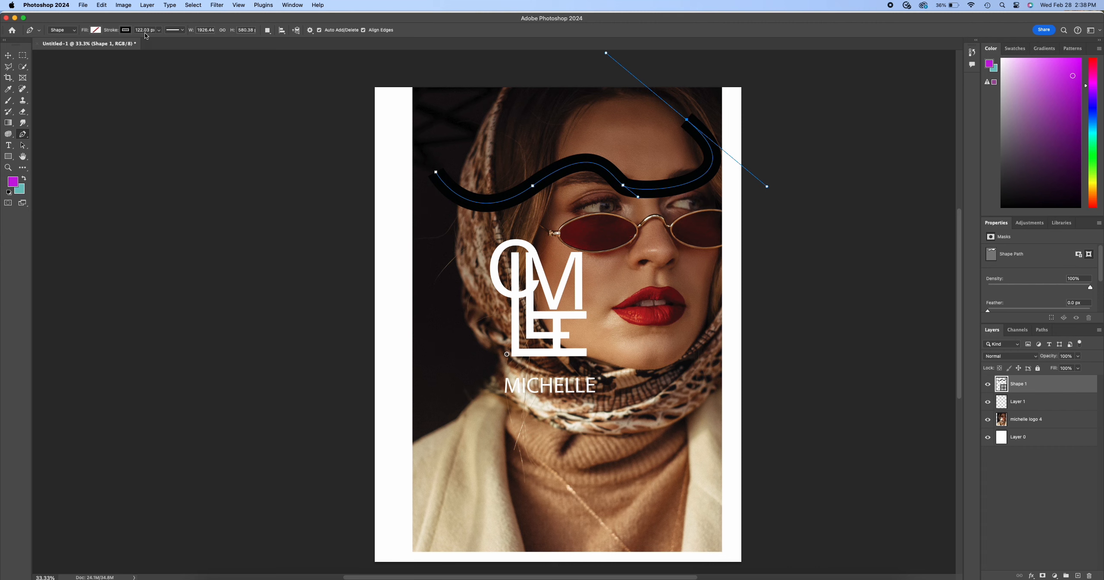
Thin the wavy shape's stroke to about 15.6 px and recolour it light blue
{"action": "left_click", "coordinate": [160, 31]}
{"action": "mouse_move", "coordinate": [157, 40]}
{"action": "left_mouse_down"}
{"action": "mouse_move", "coordinate": [144, 43]}
{"action": "mouse_move", "coordinate": [176, 43]}
{"action": "mouse_move", "coordinate": [142, 44]}
{"action": "left_mouse_up"}
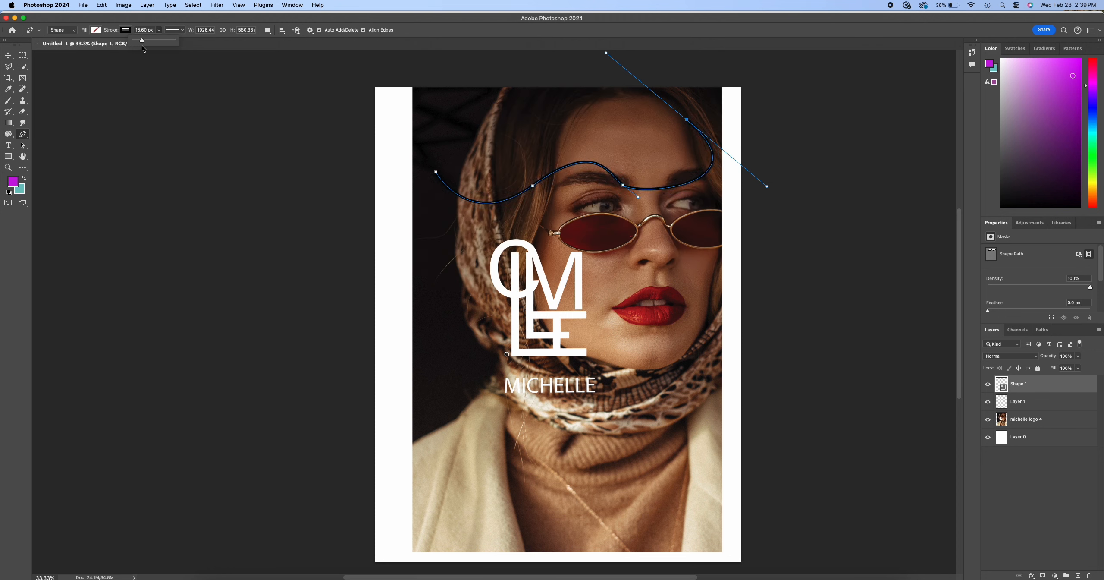
{"action": "left_click", "coordinate": [127, 29]}
{"action": "left_click", "coordinate": [126, 30]}
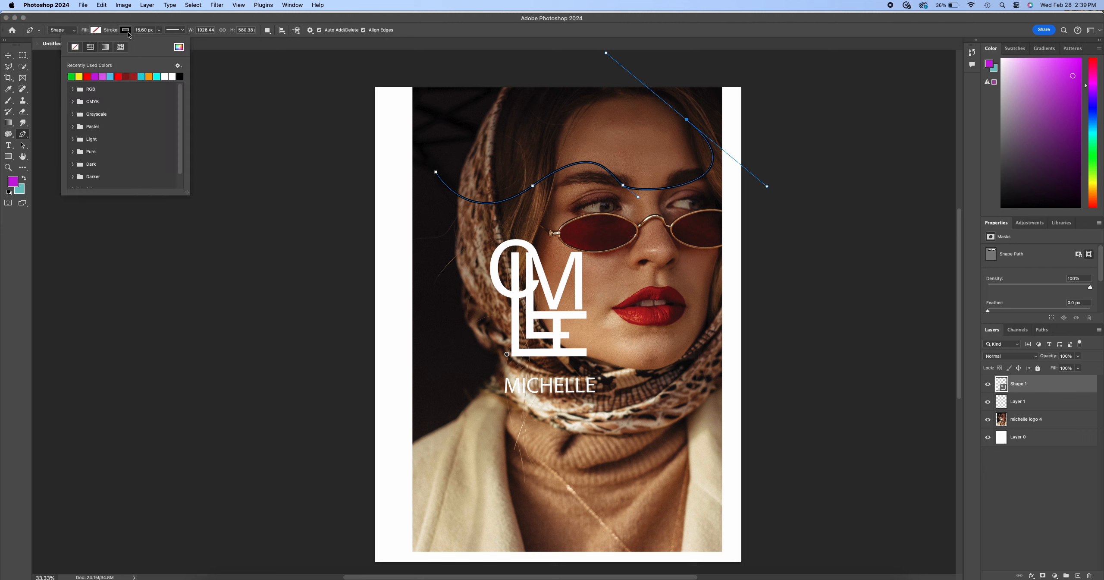
{"action": "left_click", "coordinate": [111, 76]}
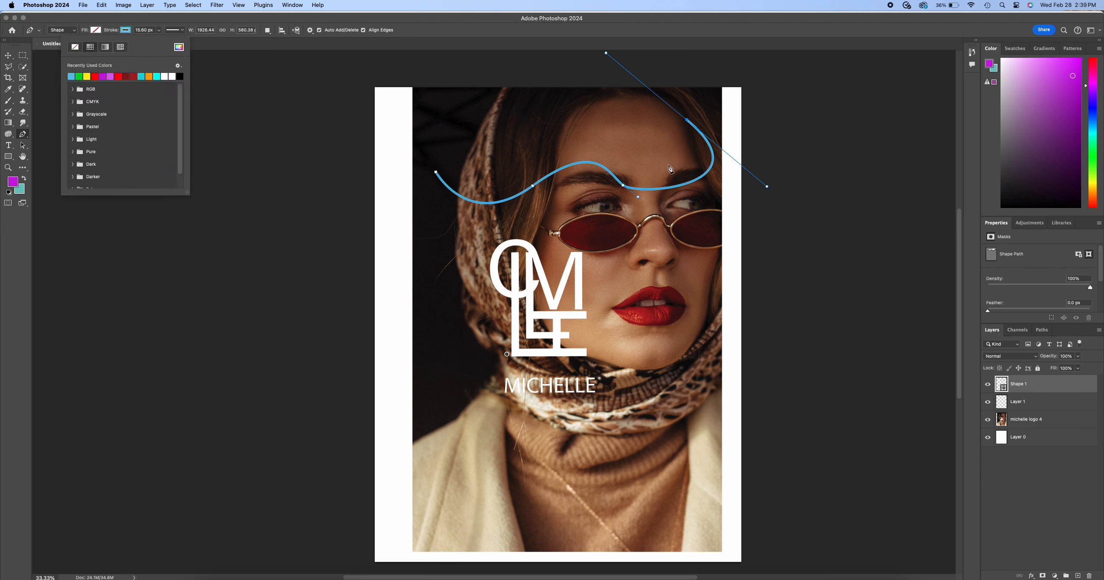
{"action": "left_click", "coordinate": [155, 25]}
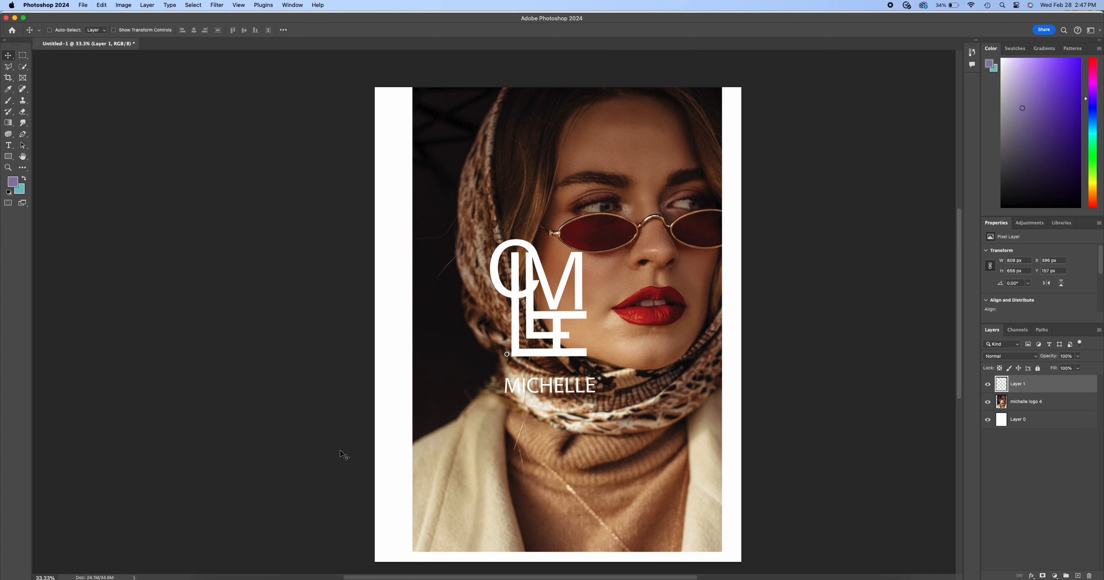
Add a paragraph text box across the upper half of the portrait with the text "Hello everyone"
{"action": "left_click", "coordinate": [10, 145]}
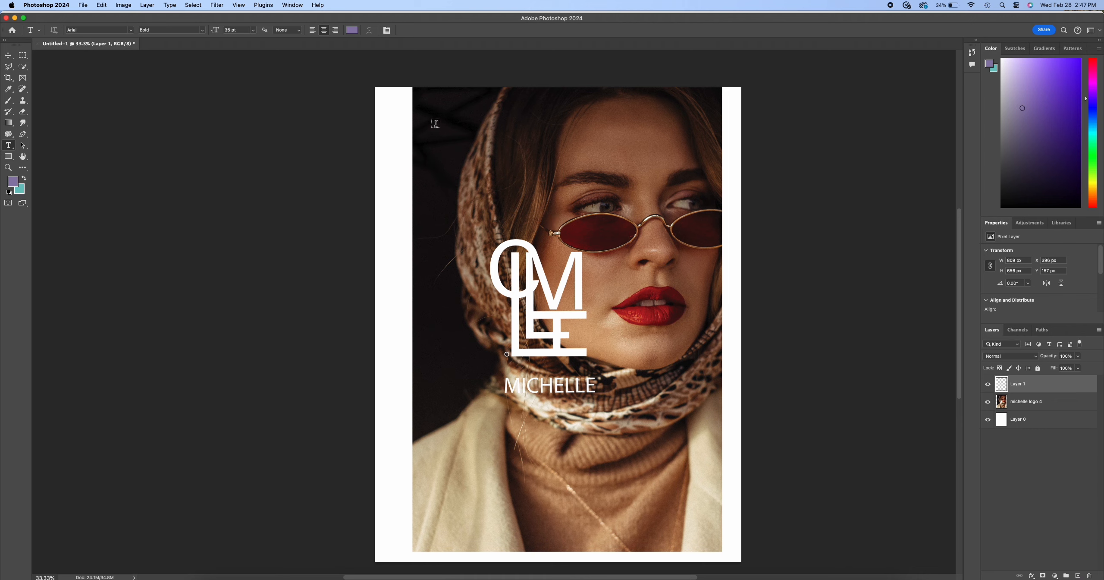
{"action": "left_click_drag", "start_coordinate": [435, 124], "coordinate": [700, 381]}
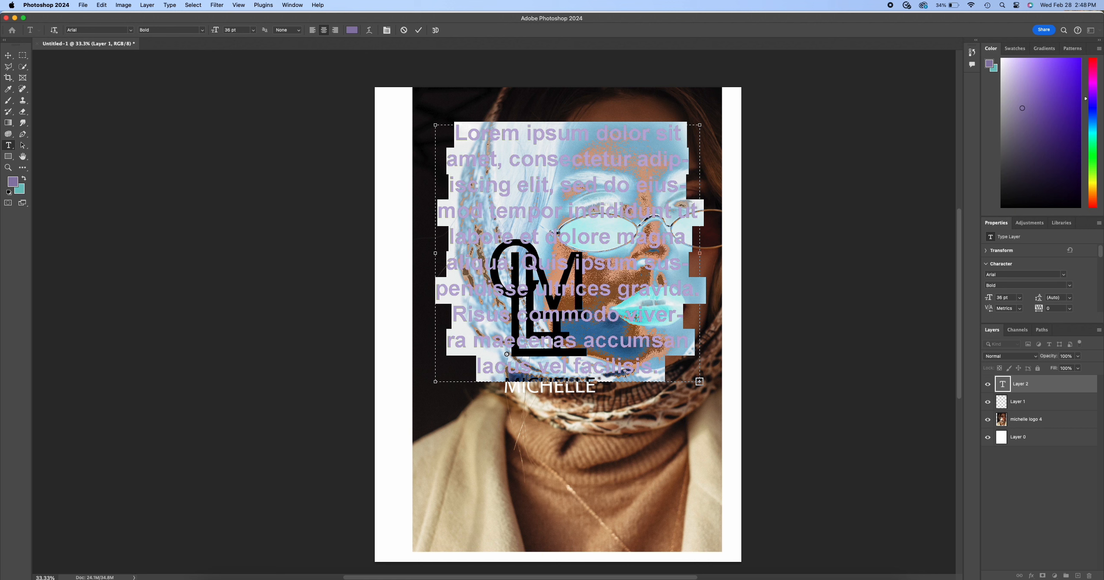
{"action": "type", "text": "Hello"}
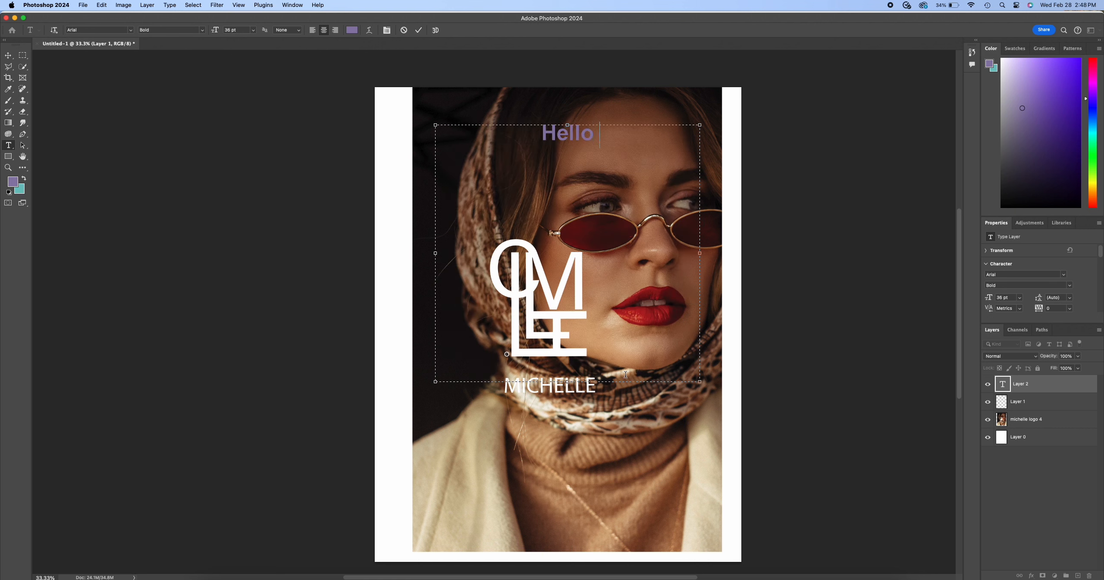
{"action": "type", "text": " every"}
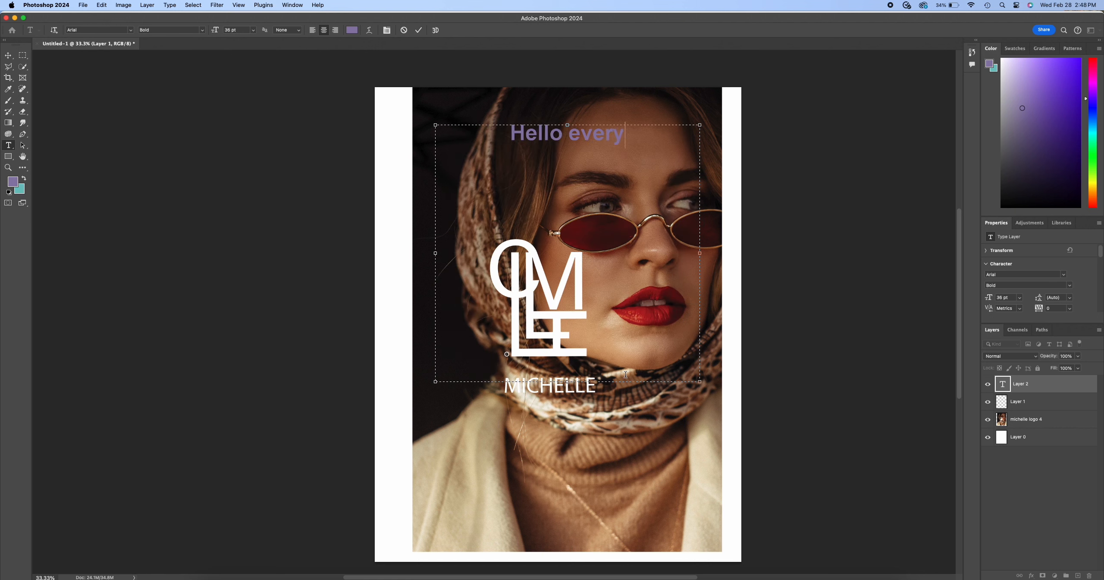
{"action": "type", "text": "one"}
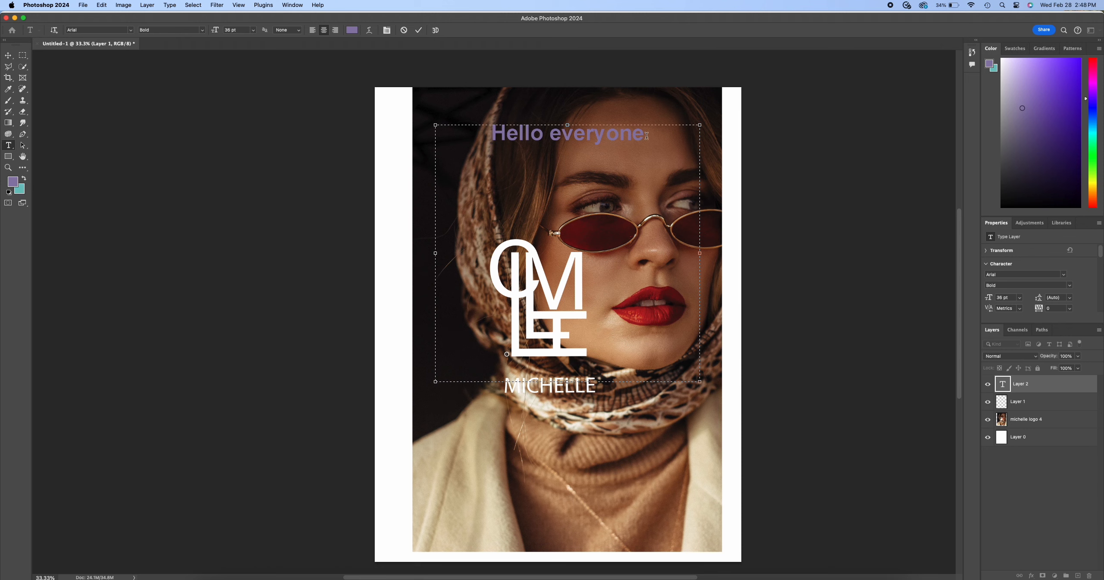
Recolour the whole "Hello everyone" text teal
{"action": "left_click_drag", "start_coordinate": [650, 135], "coordinate": [463, 135]}
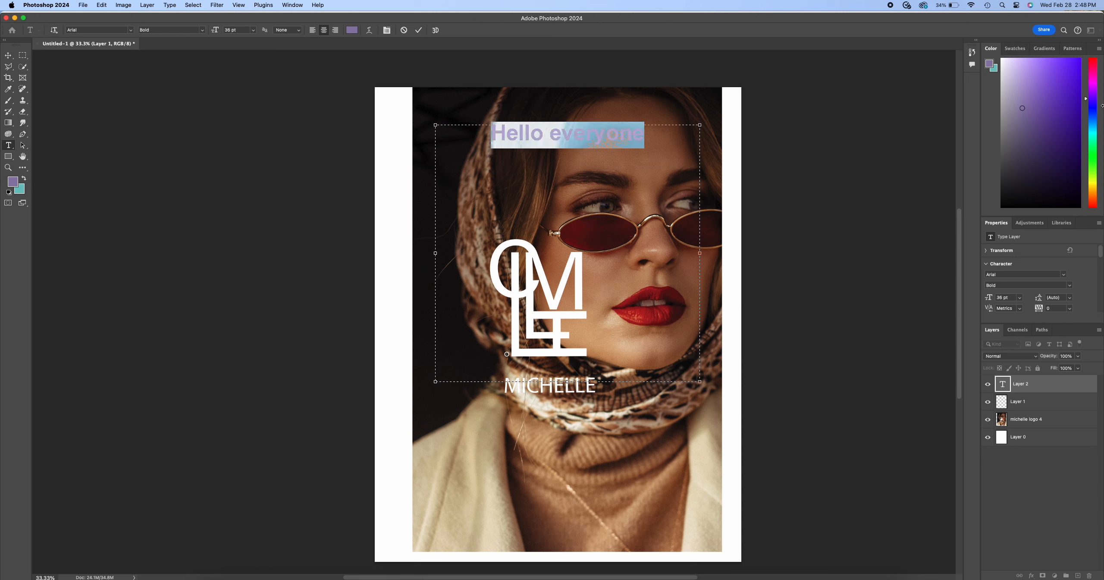
{"action": "left_click", "coordinate": [1094, 133]}
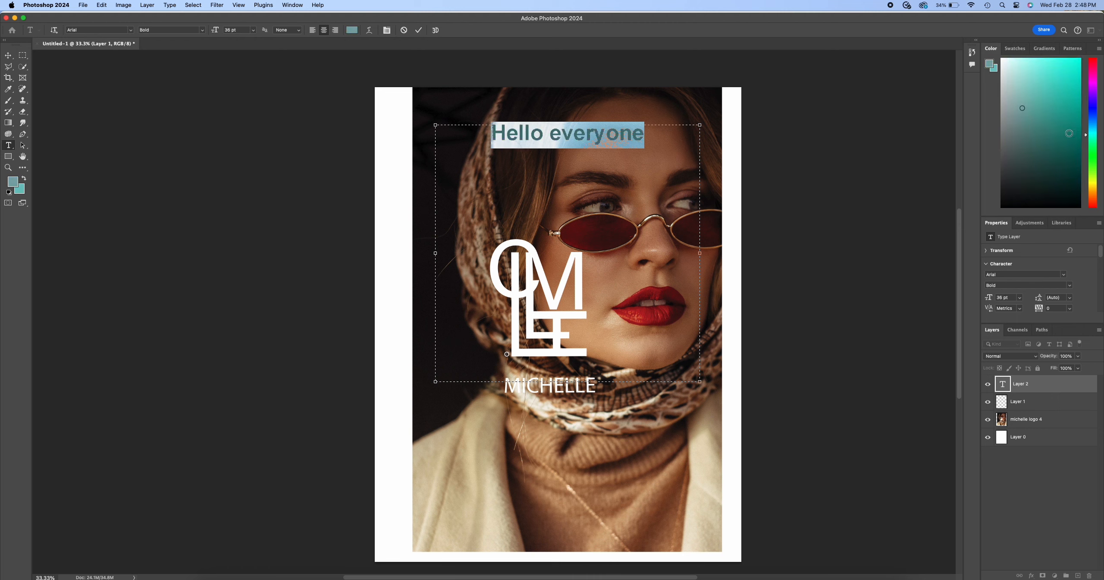
{"action": "left_click", "coordinate": [1086, 58]}
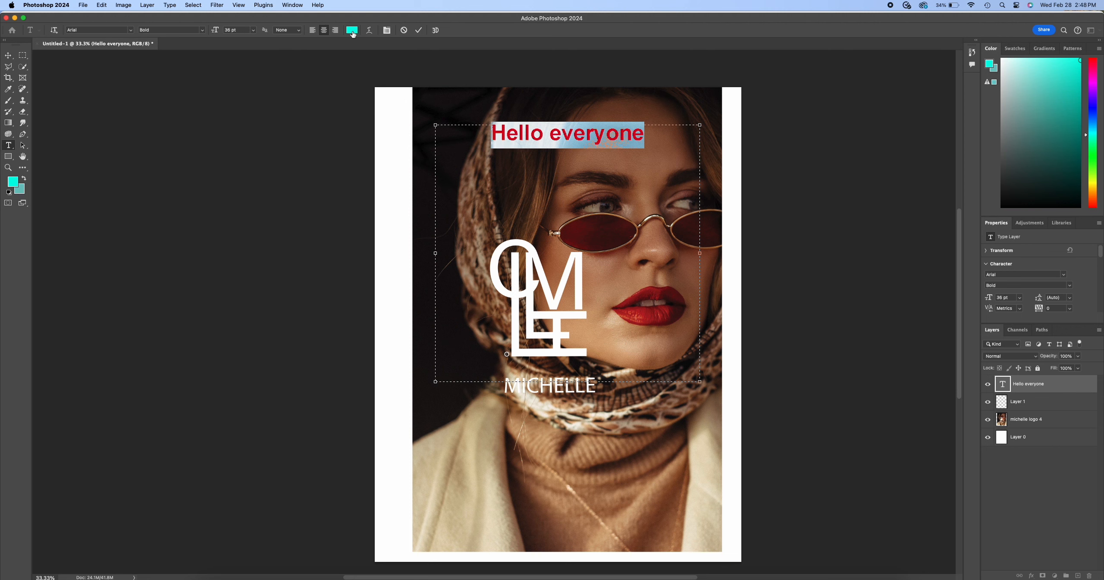
Try blue, #008efb, as the text colour of "Hello everyone" and discard the change
{"action": "left_click", "coordinate": [353, 30]}
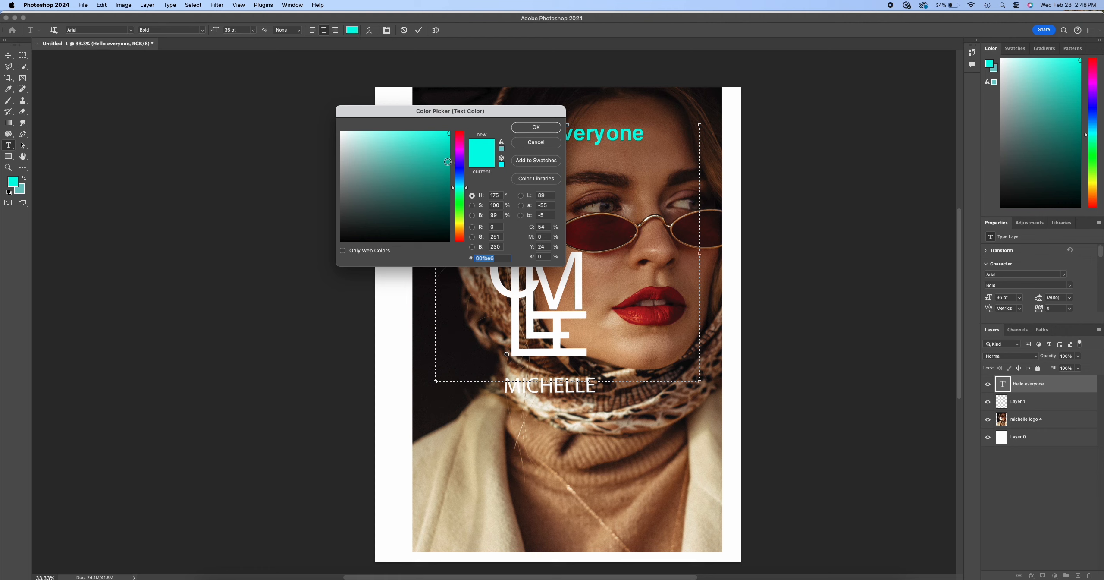
{"action": "left_click_drag", "start_coordinate": [466, 159], "coordinate": [468, 181]}
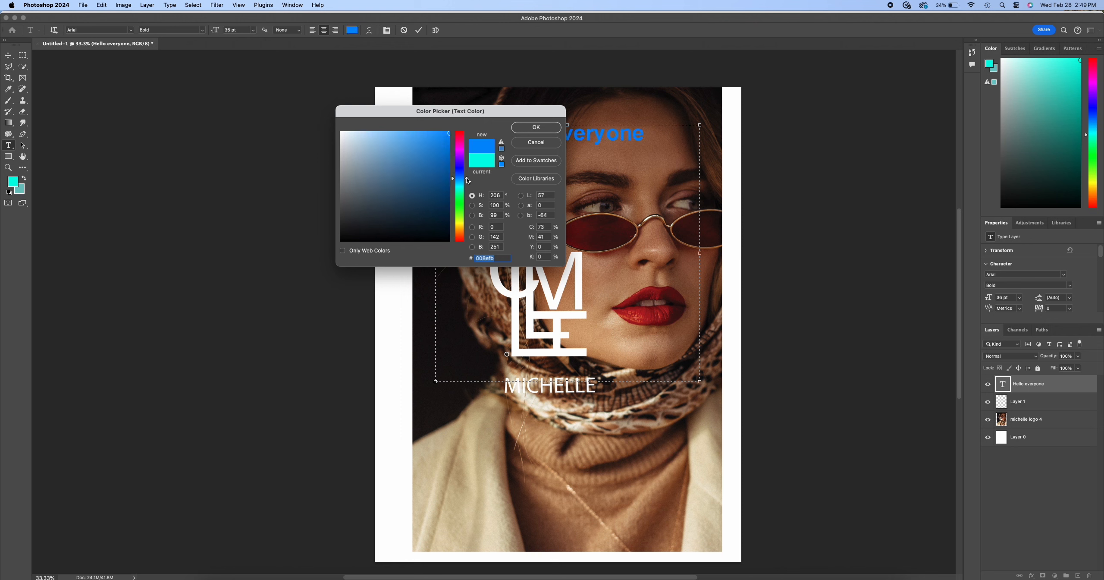
{"action": "left_click_drag", "start_coordinate": [506, 109], "coordinate": [466, 108]}
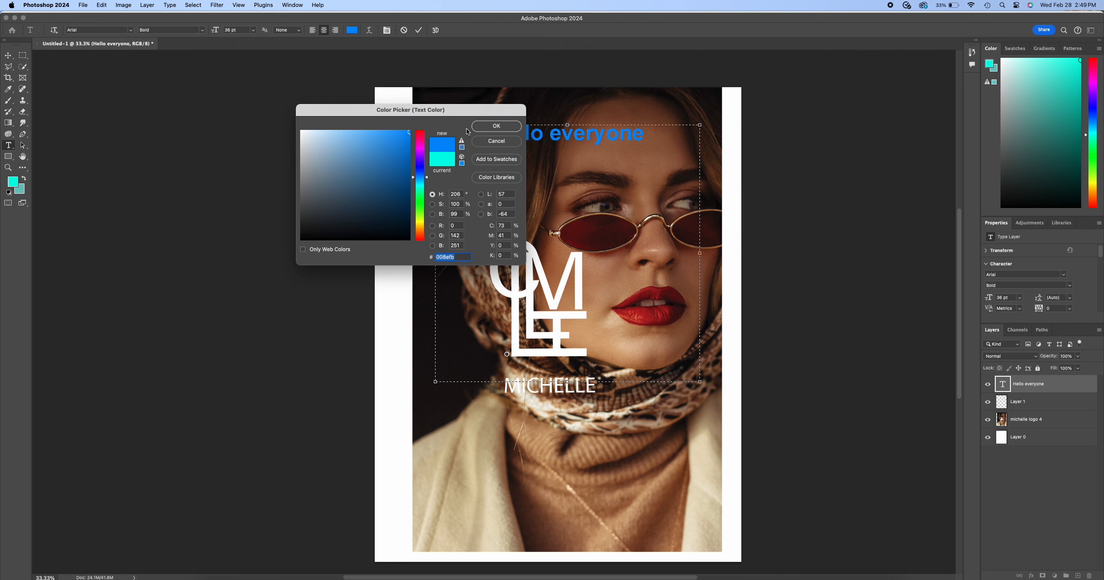
{"action": "left_click", "coordinate": [496, 141]}
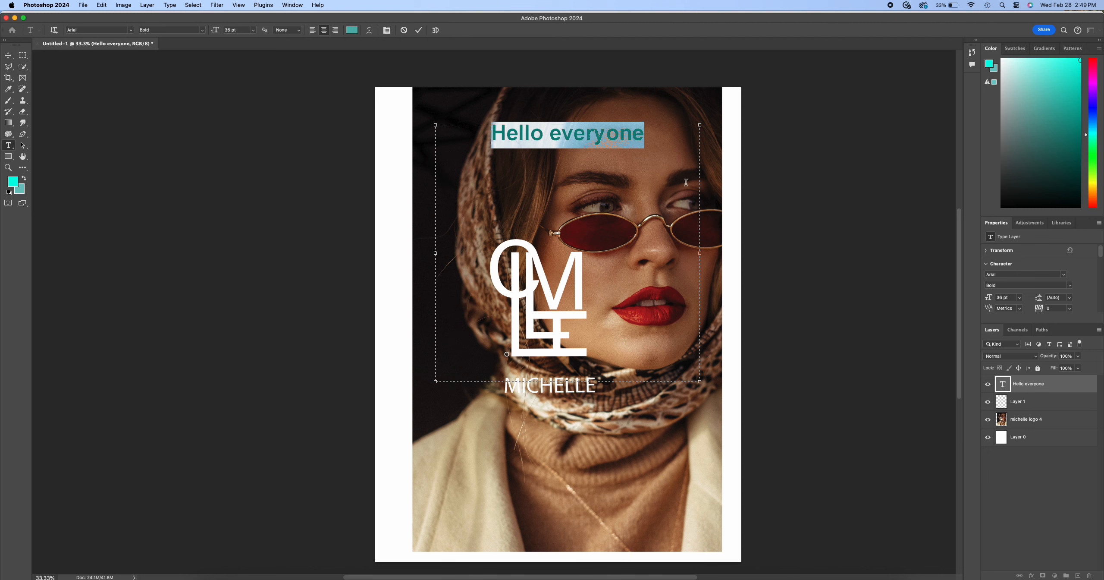
Move the "Hello everyone" text down across the forehead and set its font size to 12.5 pt
{"action": "left_click", "coordinate": [8, 56]}
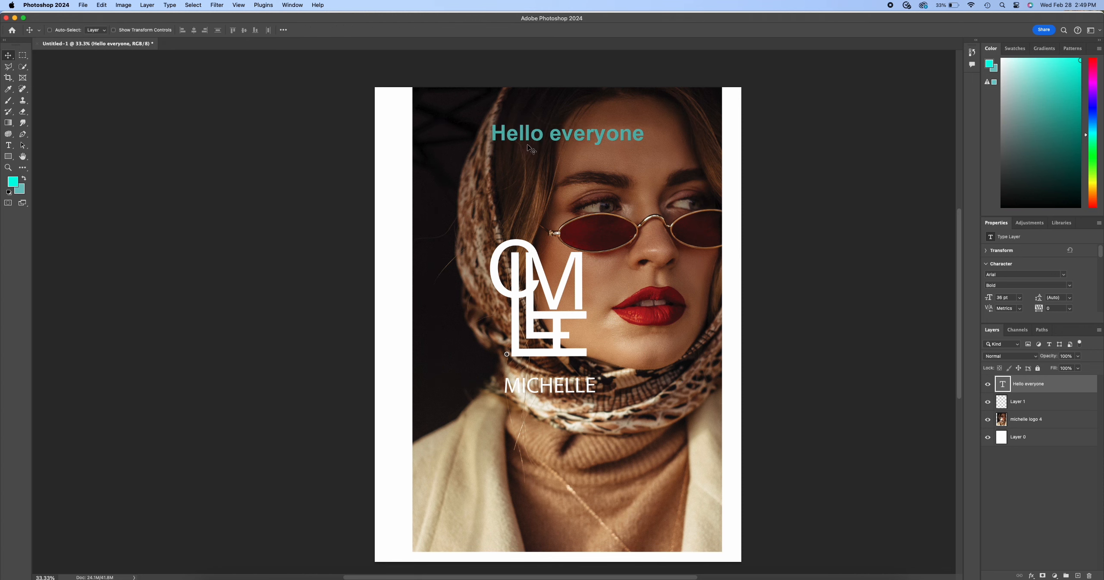
{"action": "left_click_drag", "start_coordinate": [556, 140], "coordinate": [520, 176]}
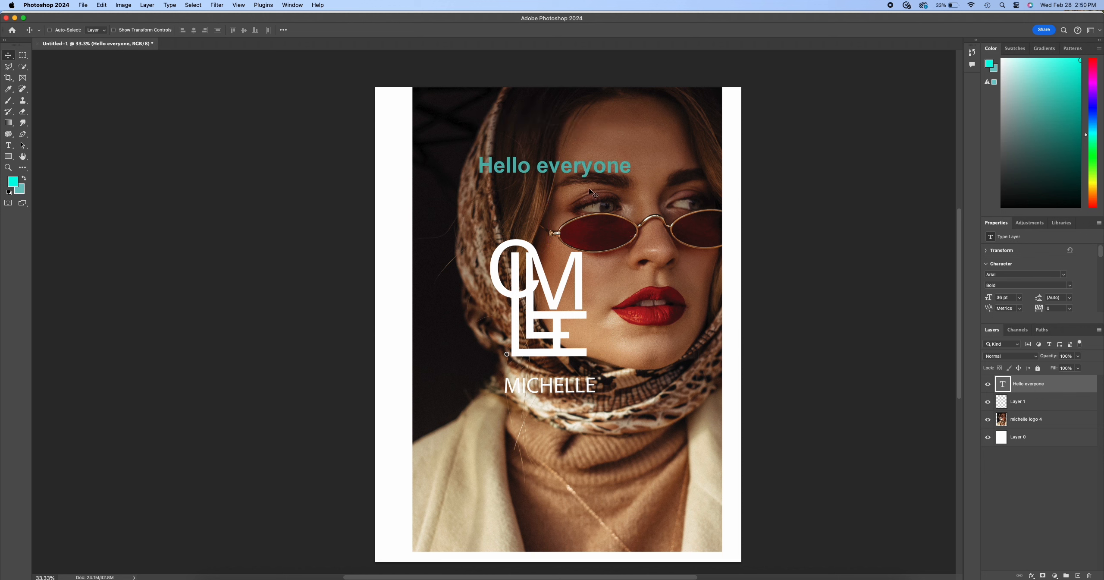
{"action": "double_click", "coordinate": [584, 173]}
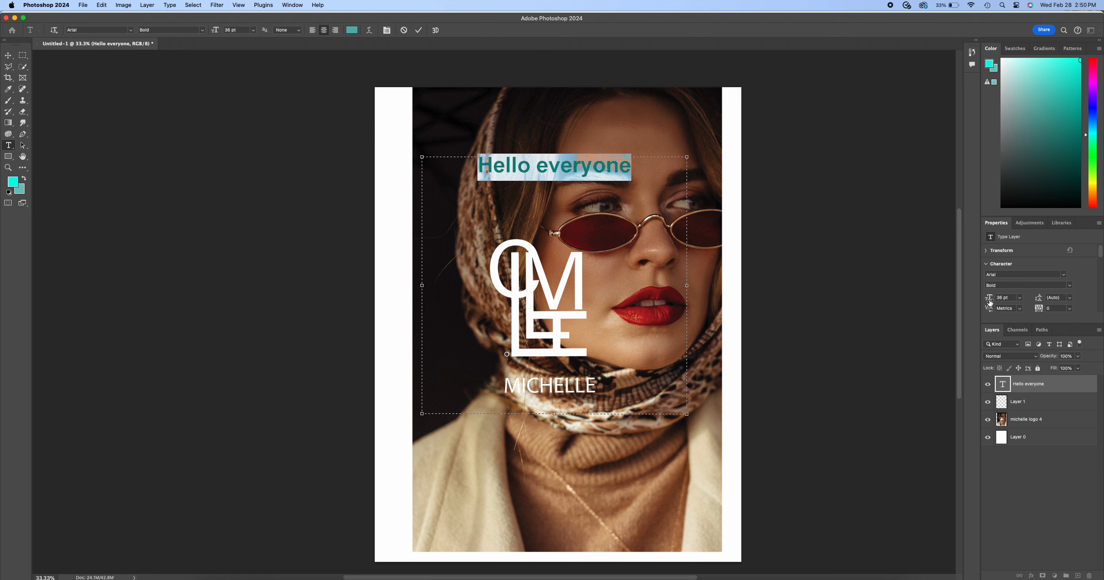
{"action": "left_click", "coordinate": [1022, 302]}
{"action": "left_click", "coordinate": [1014, 306]}
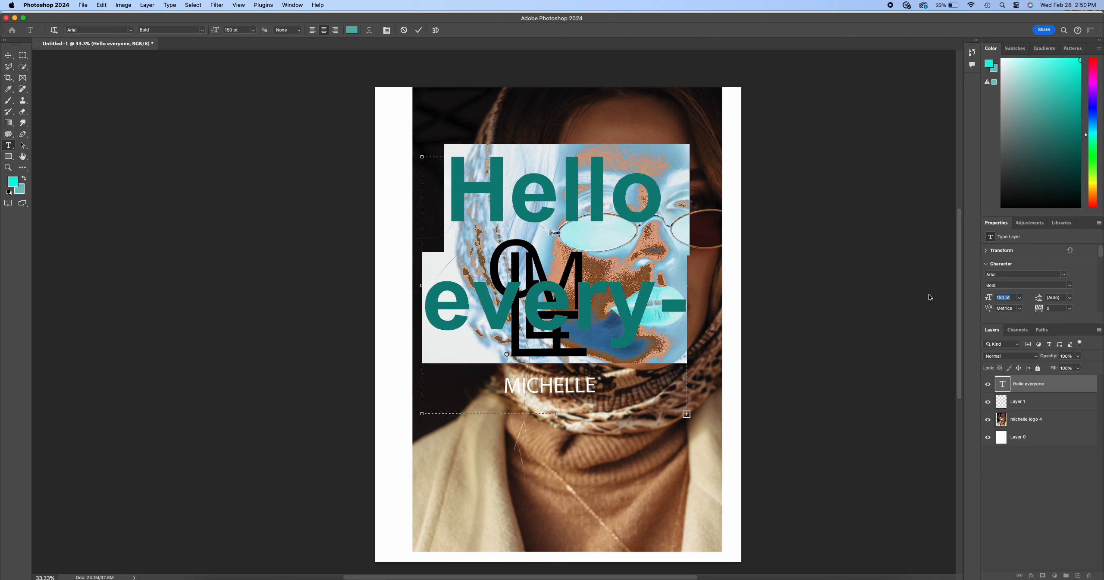
{"action": "type", "text": "12.5"}
{"action": "key", "text": "Return"}
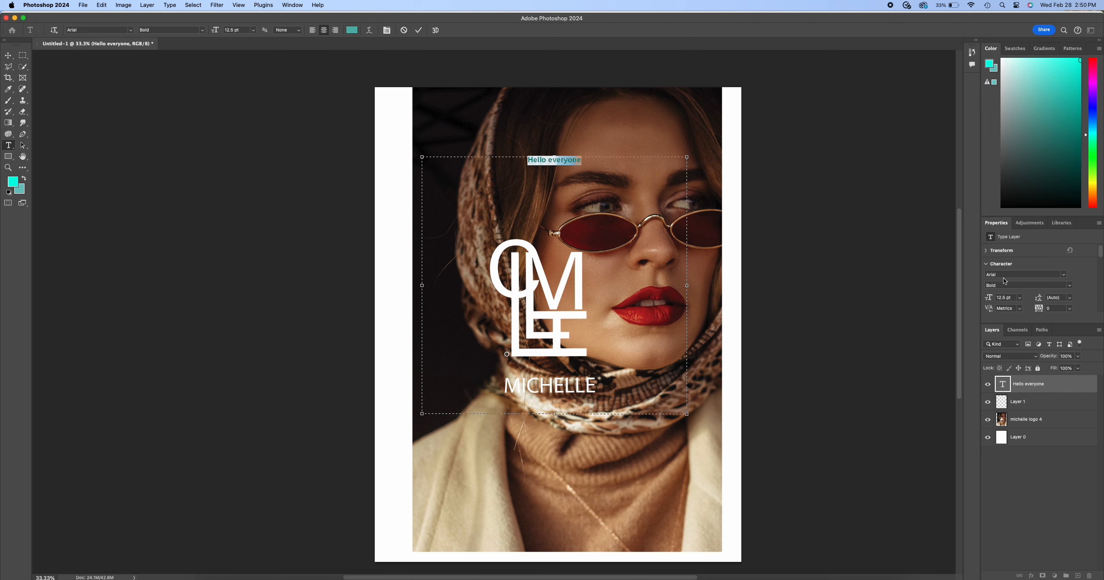
Preview different fonts on the "Hello everyone" text and browse more font families on the Adobe Fonts website in Safari
{"action": "left_click", "coordinate": [1064, 275]}
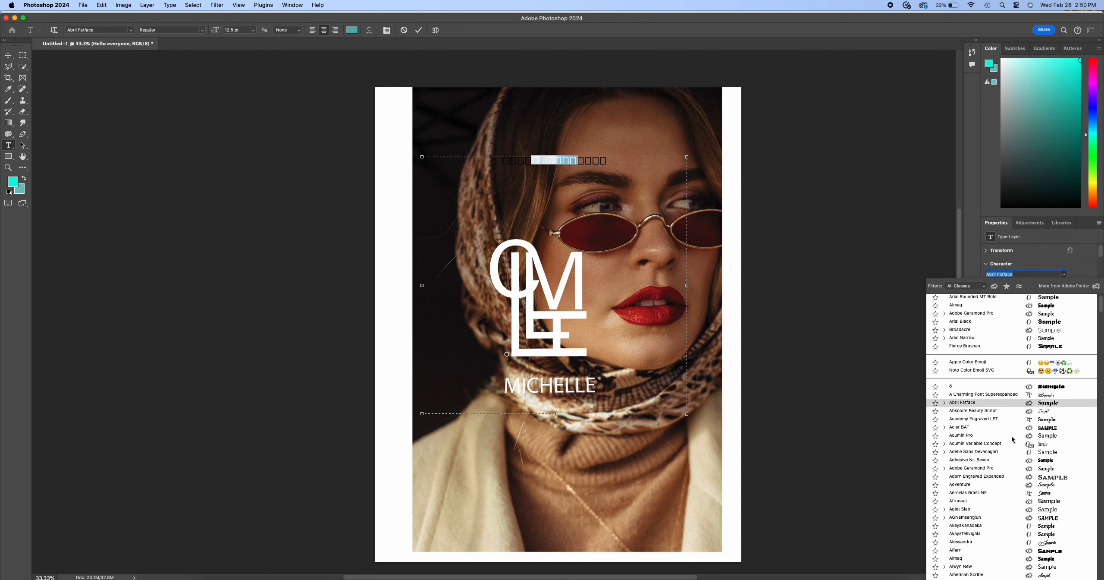
{"action": "scroll", "coordinate": [1010, 432], "scroll_direction": "down", "scroll_amount": 5}
{"action": "scroll", "coordinate": [1018, 539], "scroll_direction": "up", "scroll_amount": 5}
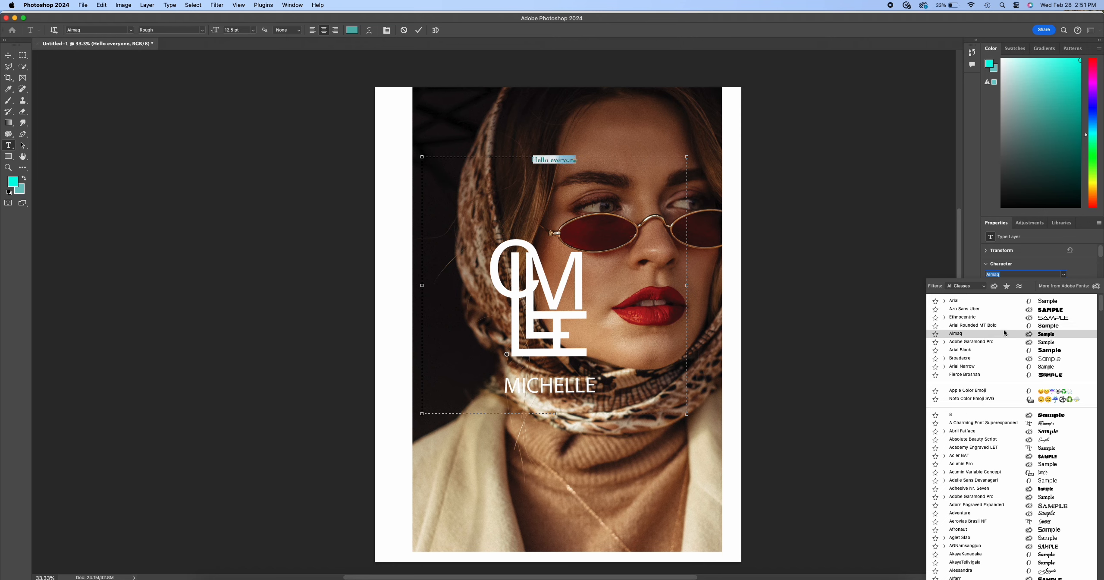
{"action": "left_click", "coordinate": [1097, 287]}
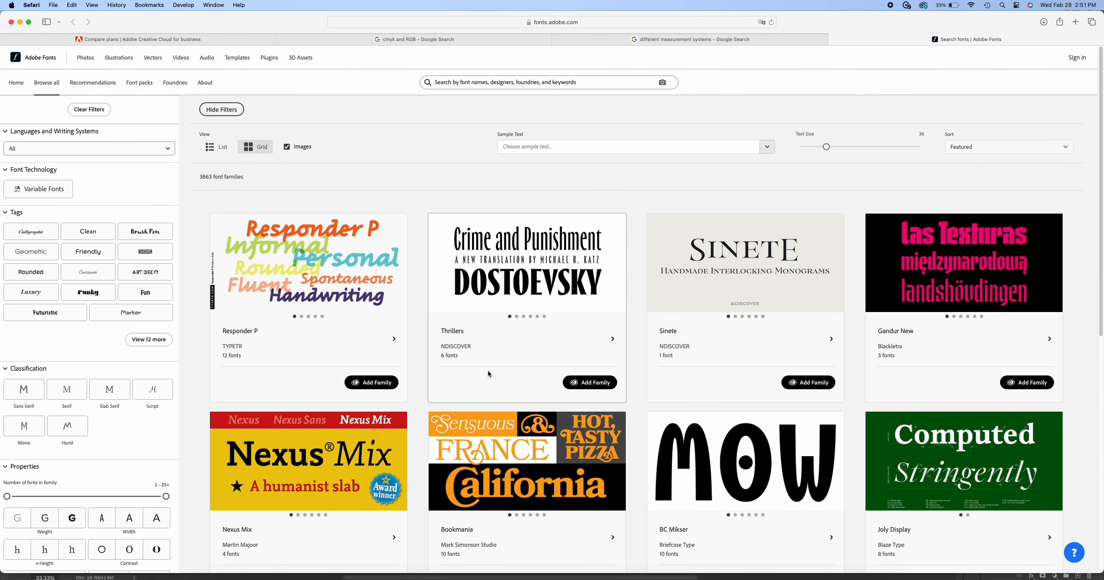
{"action": "scroll", "coordinate": [670, 407], "scroll_direction": "down", "scroll_amount": 3}
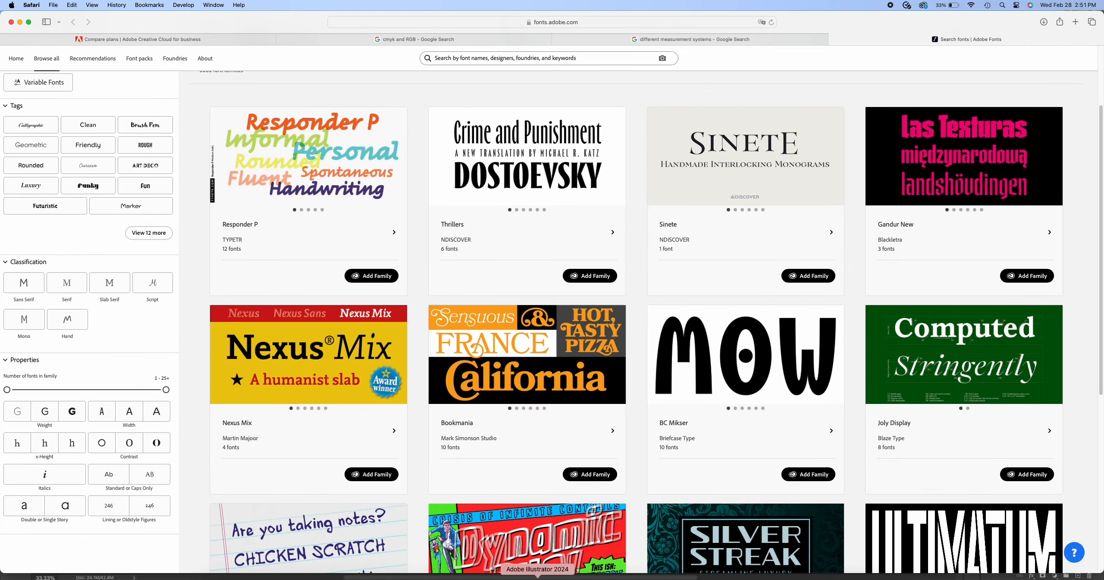
{"action": "left_click", "coordinate": [570, 576]}
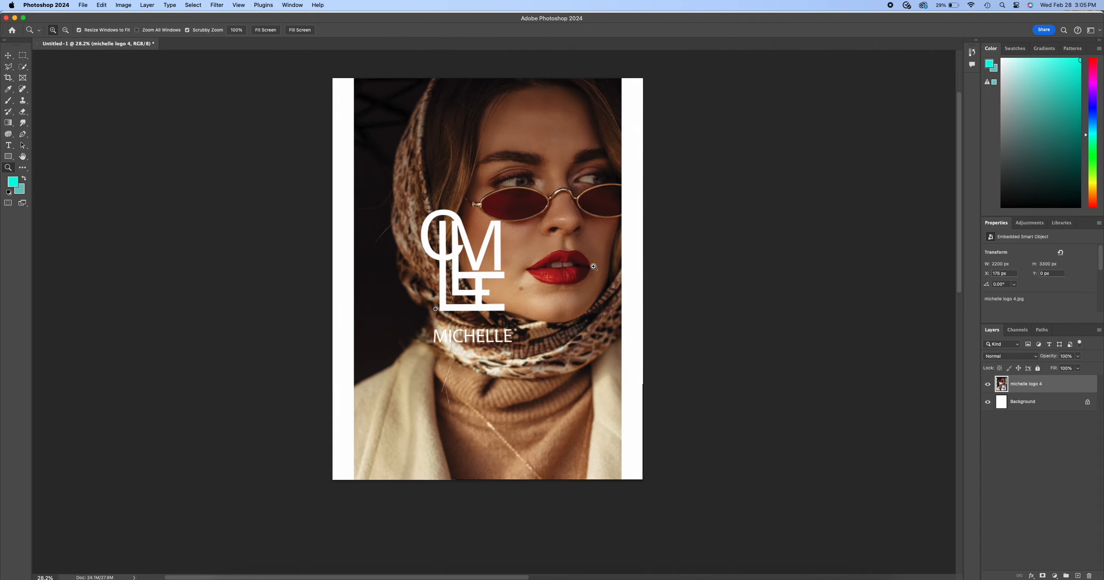
Zoom the portrait out to about 9% and back in to about 26% with the Zoom tool's scrubby zoom
{"action": "mouse_move", "coordinate": [513, 263]}
{"action": "left_mouse_down"}
{"action": "mouse_move", "coordinate": [560, 263]}
{"action": "mouse_move", "coordinate": [513, 263]}
{"action": "left_mouse_up"}
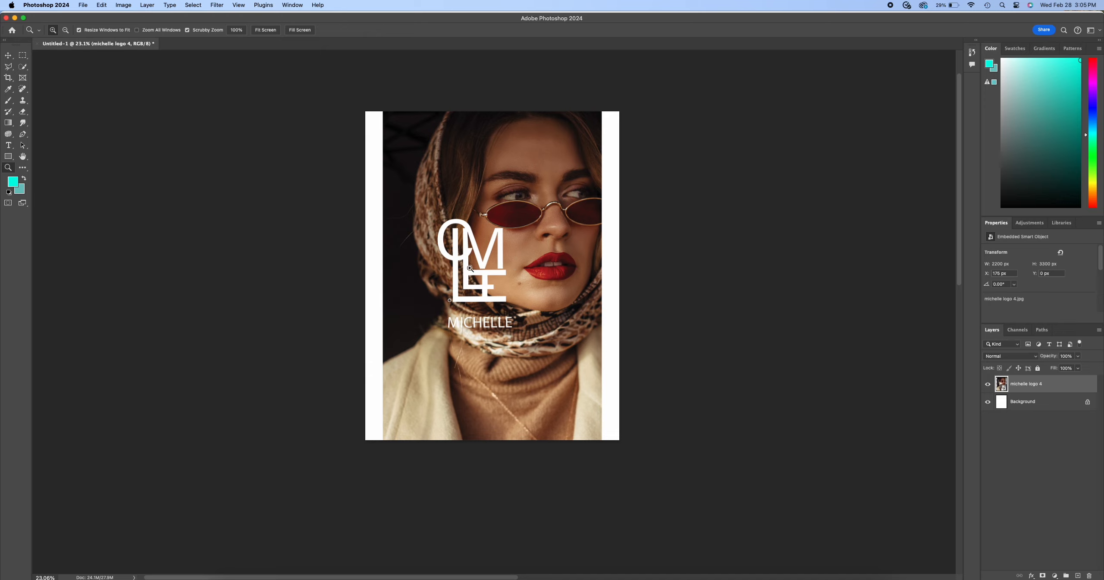
{"action": "left_click_drag", "start_coordinate": [522, 277], "coordinate": [486, 278]}
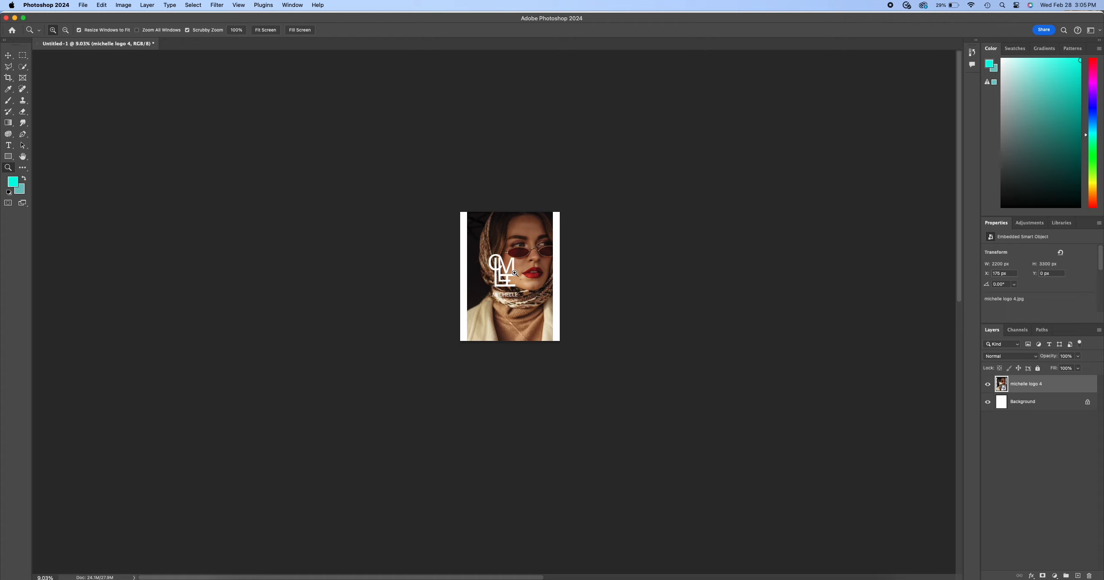
{"action": "left_click_drag", "start_coordinate": [509, 273], "coordinate": [545, 274]}
{"action": "scroll", "coordinate": [716, 281], "scroll_direction": "up", "scroll_amount": 2}
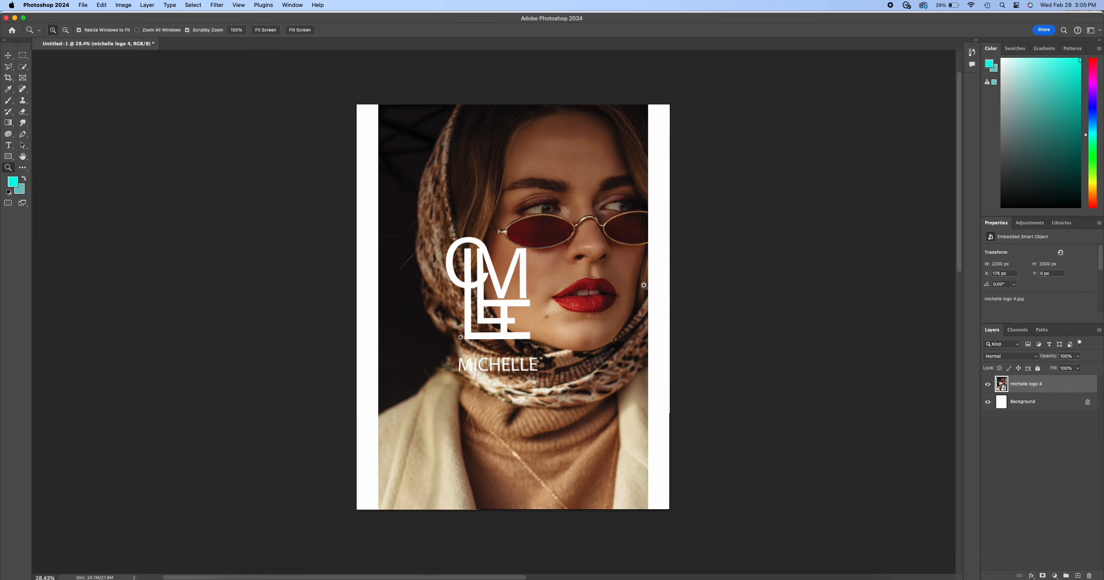
{"action": "mouse_move", "coordinate": [587, 277]}
{"action": "left_mouse_down"}
{"action": "mouse_move", "coordinate": [624, 277]}
{"action": "mouse_move", "coordinate": [564, 277]}
{"action": "mouse_move", "coordinate": [593, 276]}
{"action": "left_mouse_up"}
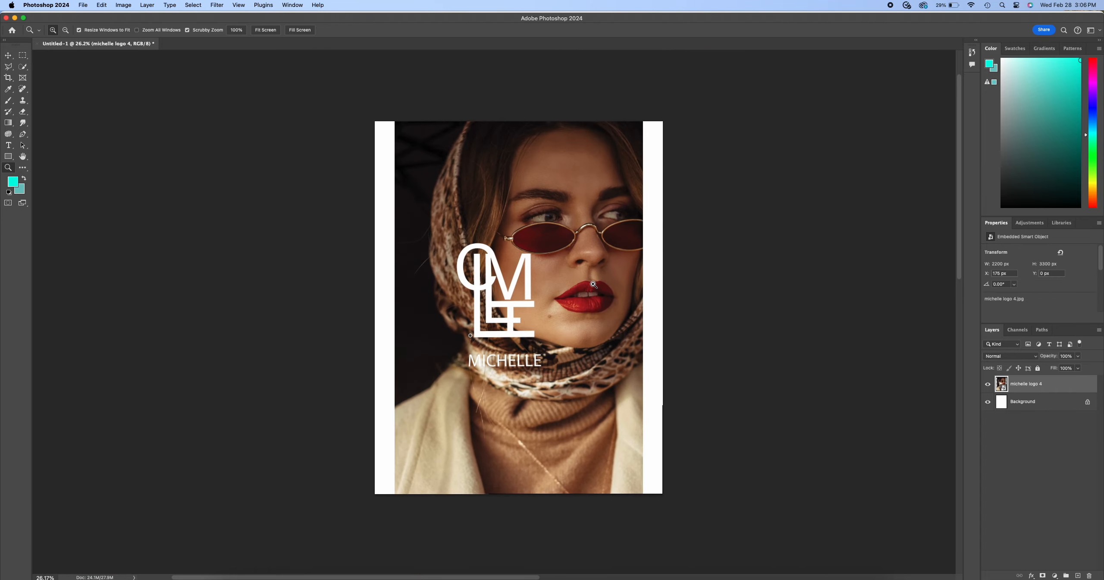
{"action": "scroll", "coordinate": [592, 276], "scroll_direction": "up", "scroll_amount": 2}
{"action": "key", "text": "v"}
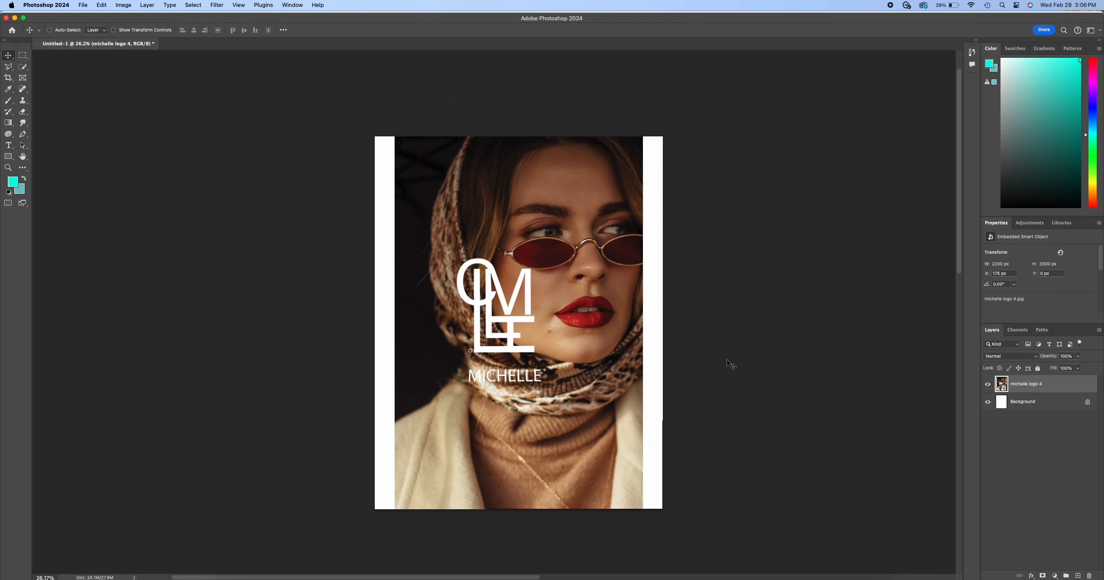
Review the file formats offered by Save As for the portrait document, without saving
{"action": "left_click", "coordinate": [83, 6]}
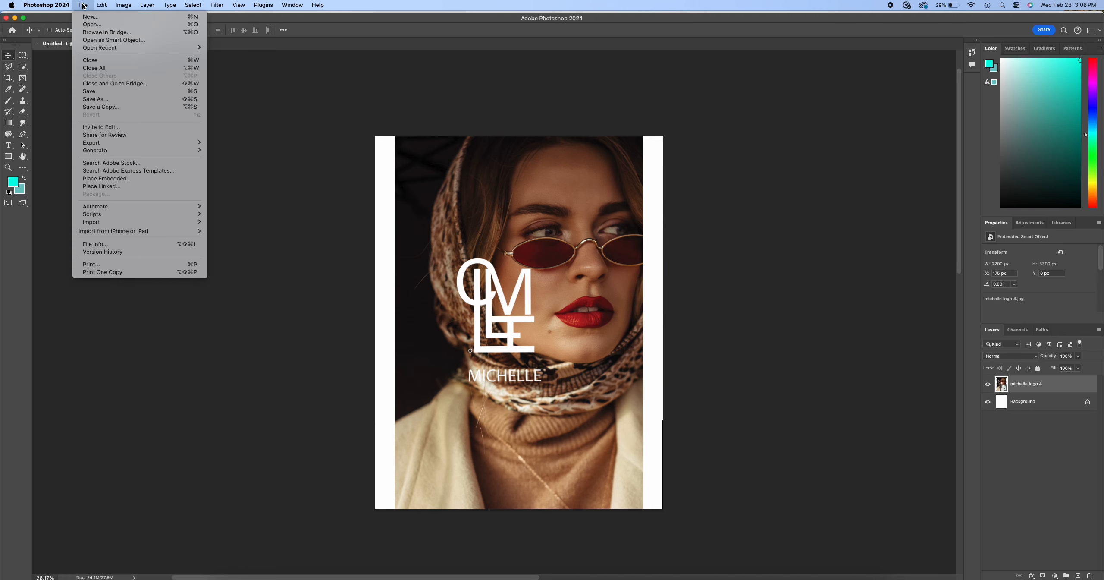
{"action": "left_click", "coordinate": [117, 99]}
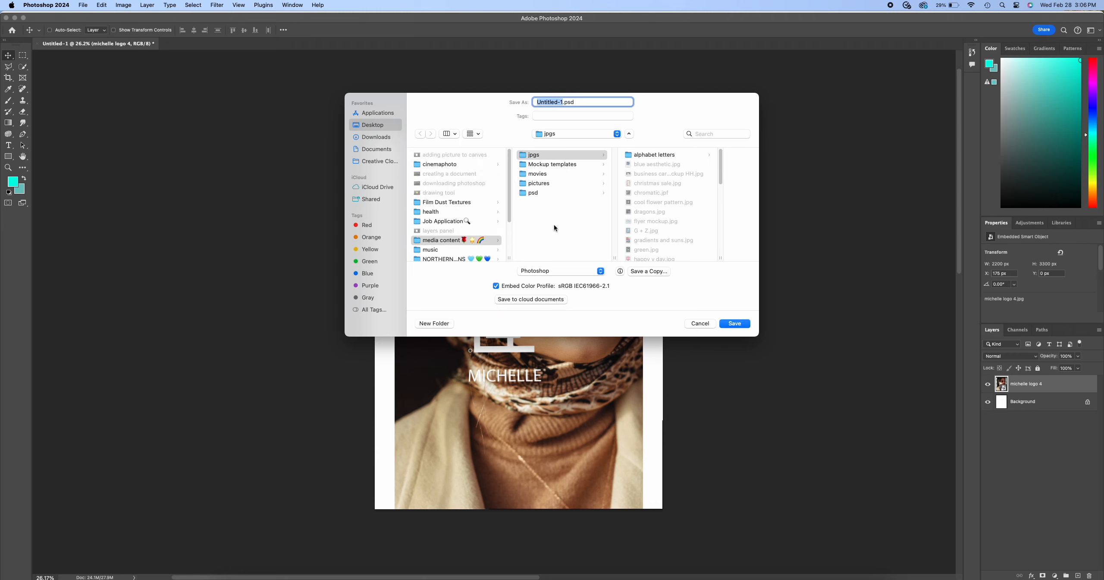
{"action": "left_click", "coordinate": [599, 273]}
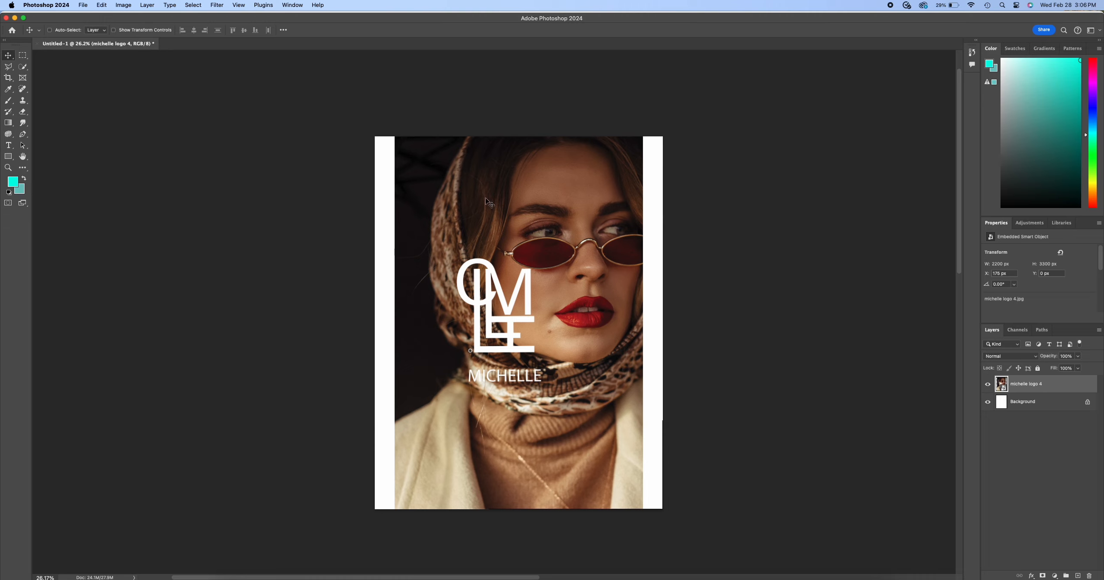
Prepare the portrait for Export As, keeping the JPG format and setting the quality to 7
{"action": "left_click", "coordinate": [84, 5]}
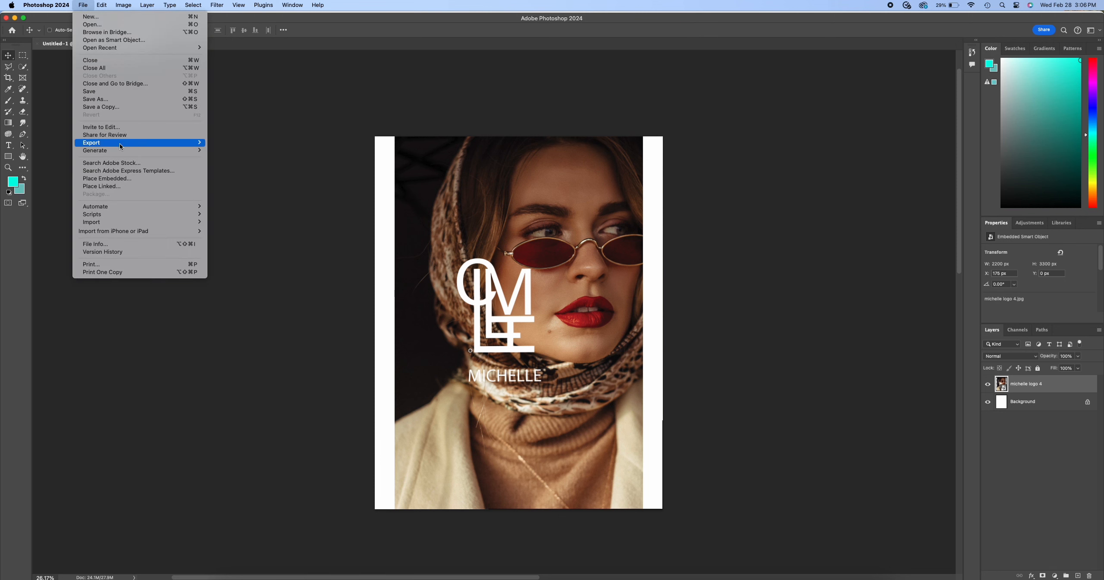
{"action": "mouse_move", "coordinate": [182, 142]}
{"action": "left_click", "coordinate": [252, 151]}
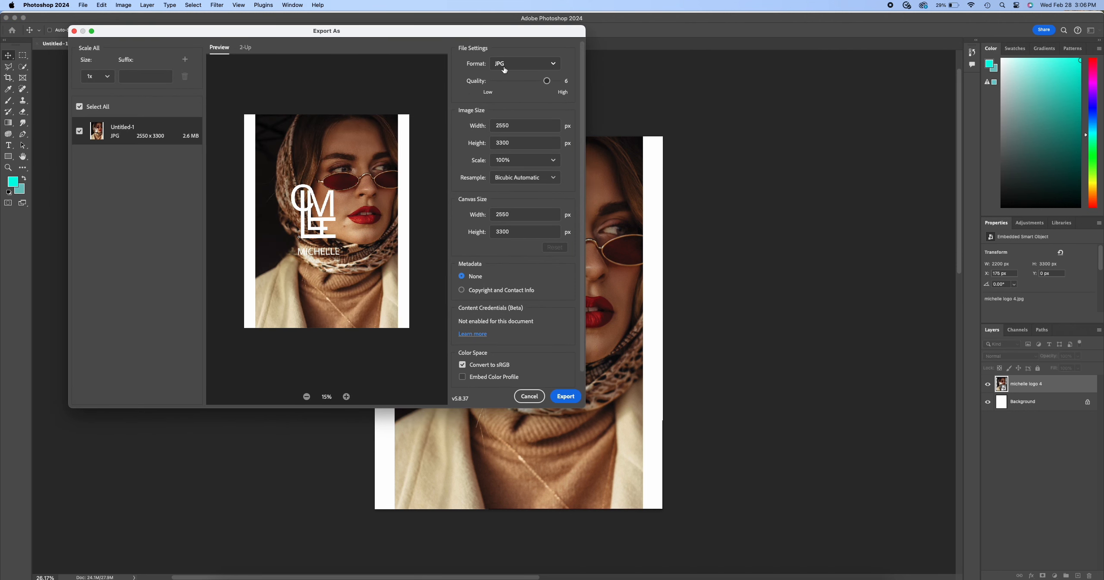
{"action": "left_click", "coordinate": [539, 67]}
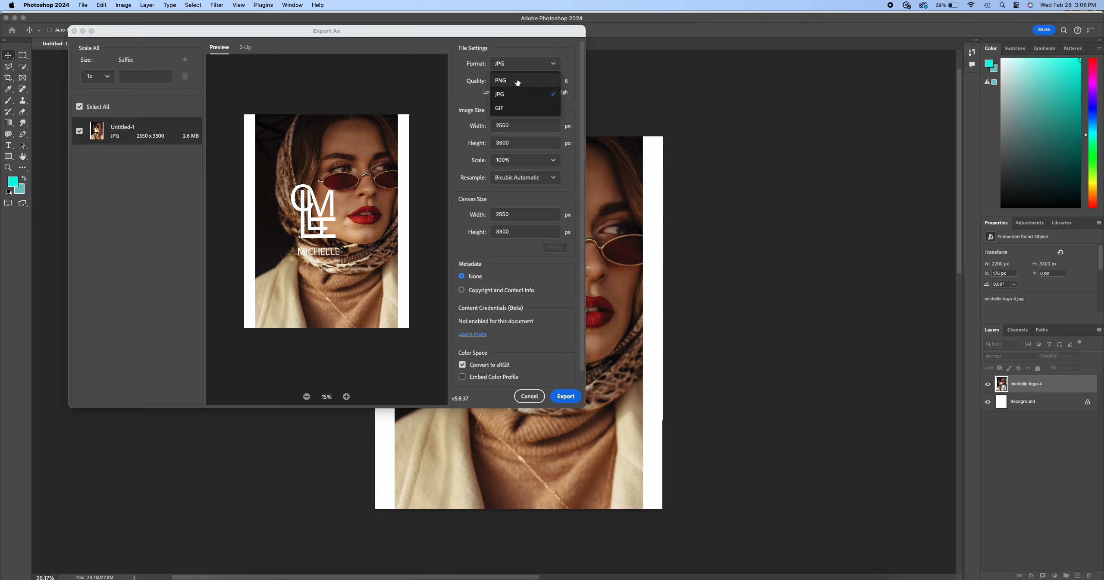
{"action": "left_click", "coordinate": [438, 47]}
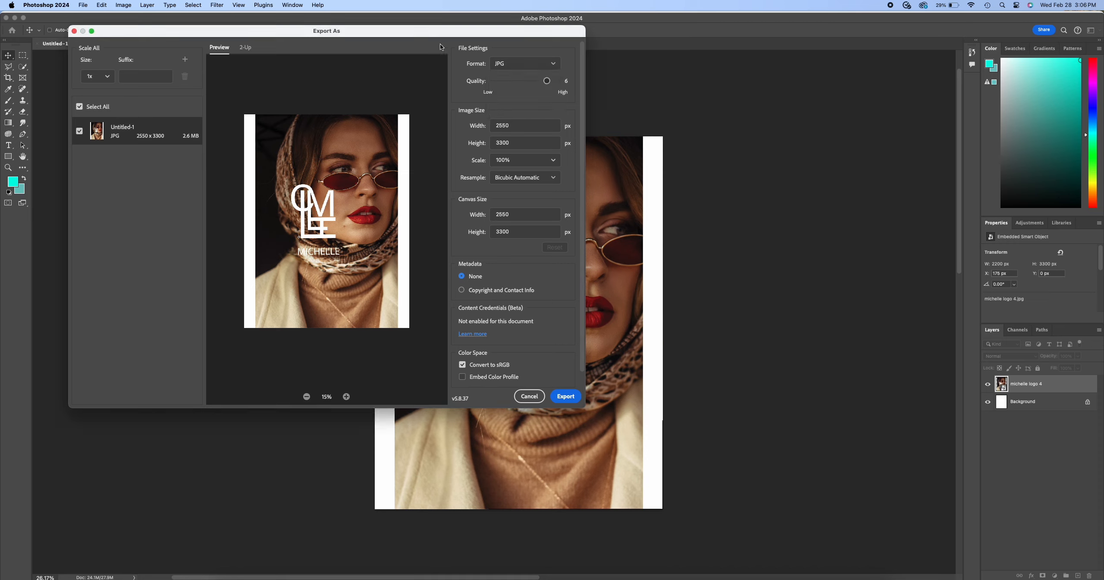
{"action": "left_click_drag", "start_coordinate": [547, 80], "coordinate": [585, 85]}
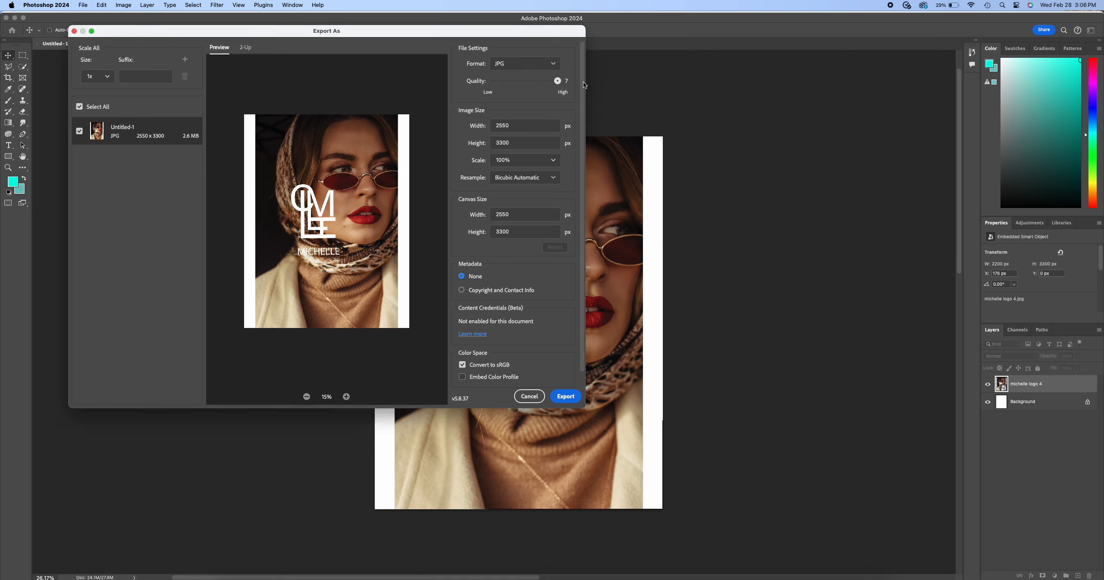